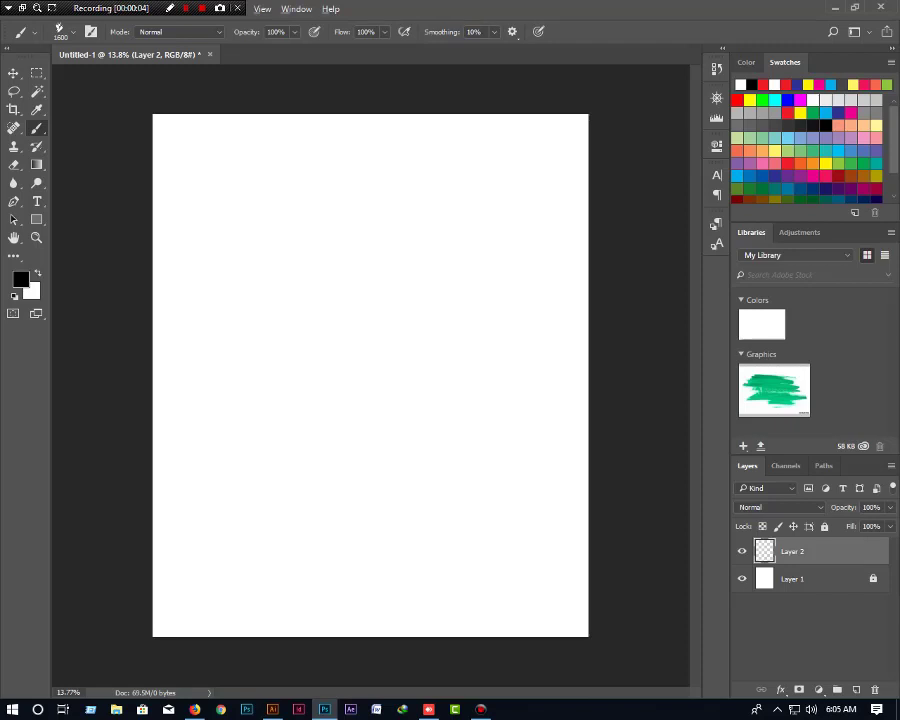
Stamp two overlapping black splatter brushes near the centre of the page
click(60, 30)
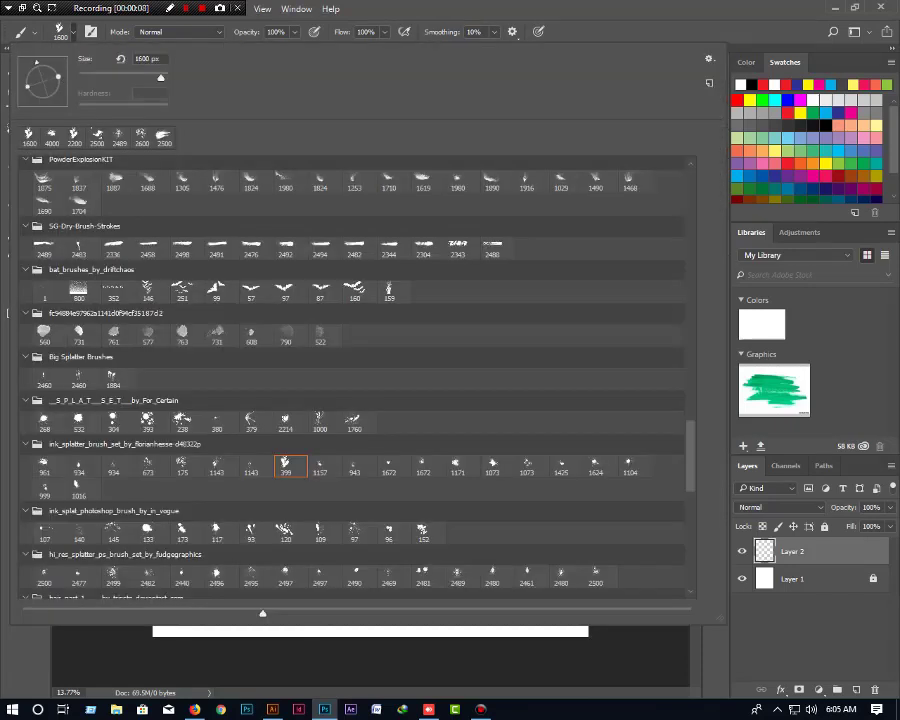
key(Return)
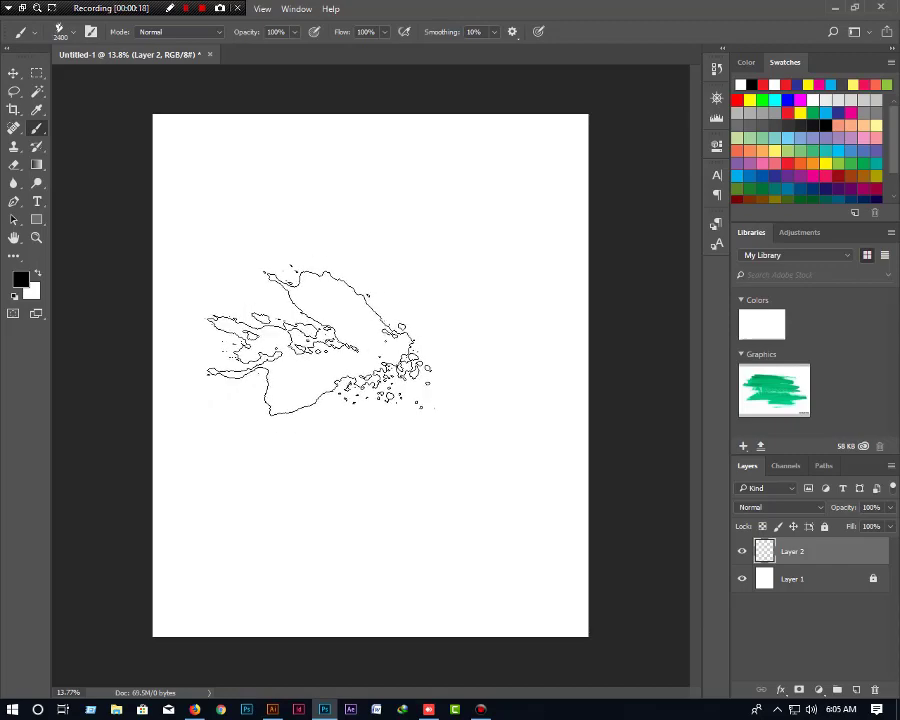
click(318, 342)
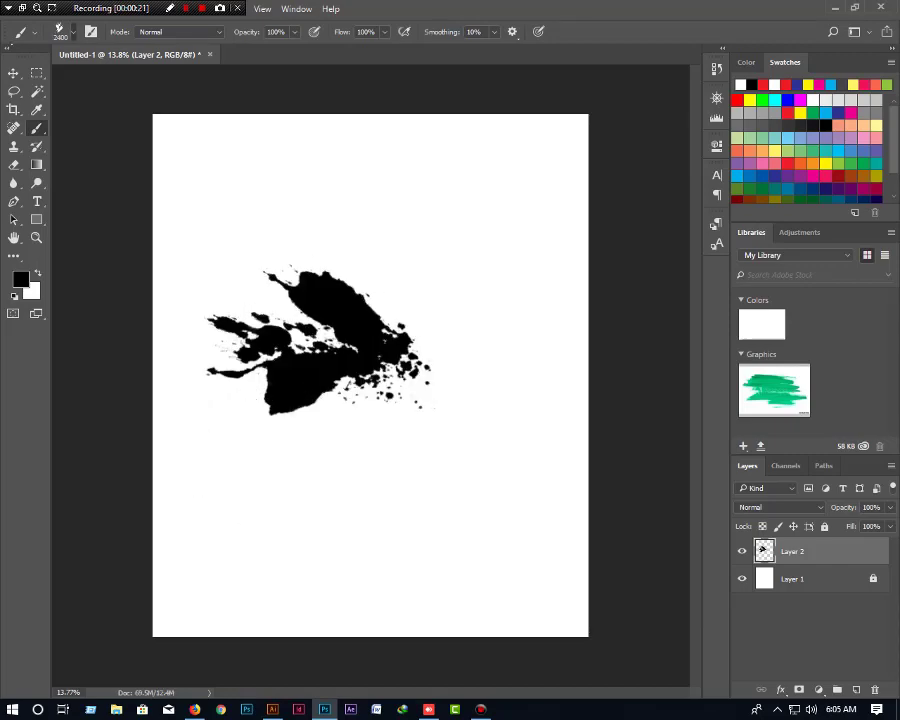
click(55, 27)
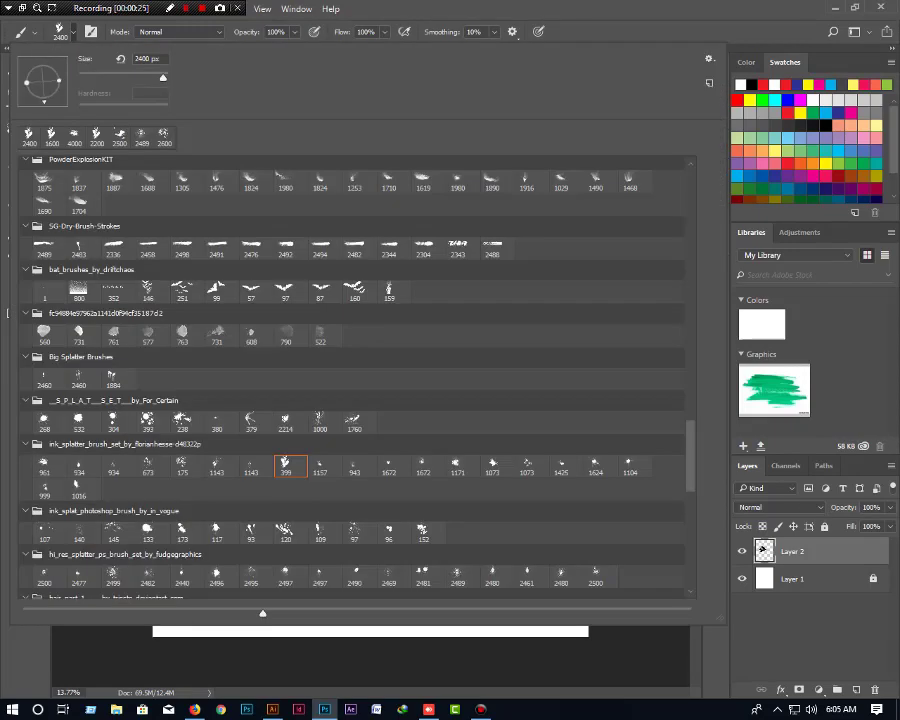
key(Return)
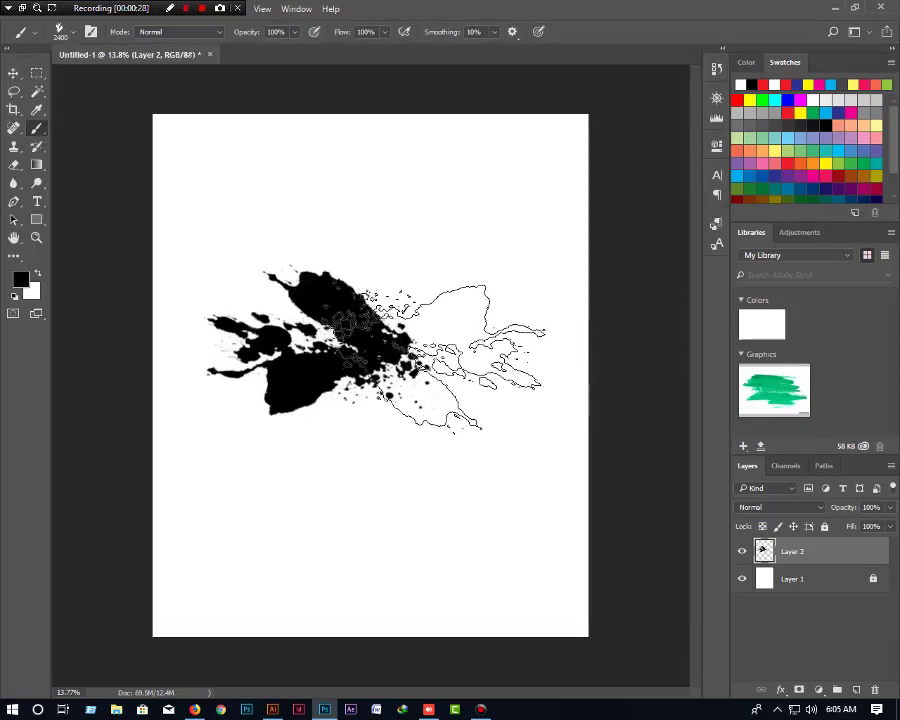
click(347, 357)
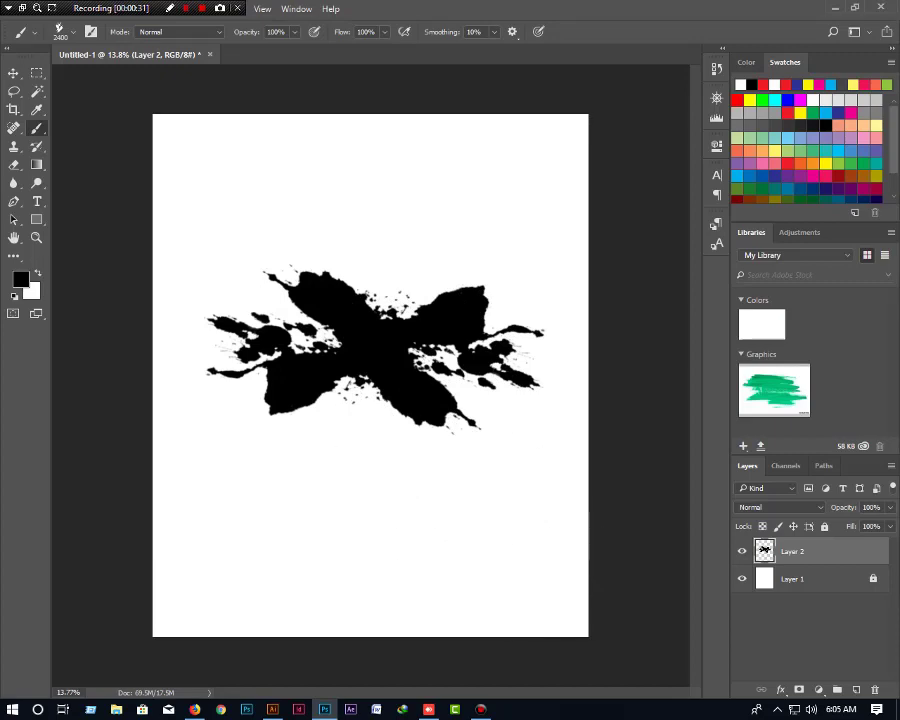
Switch through the 133, 1016 and 1073 splatter brushes, enlarging the brush to 4000 px
click(55, 27)
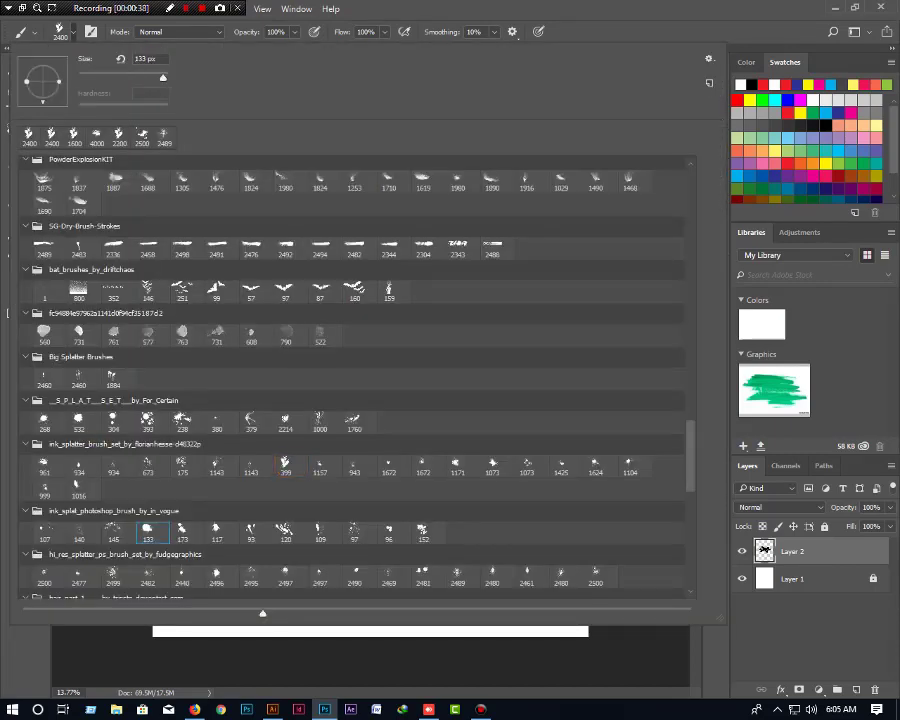
click(148, 531)
key(Return)
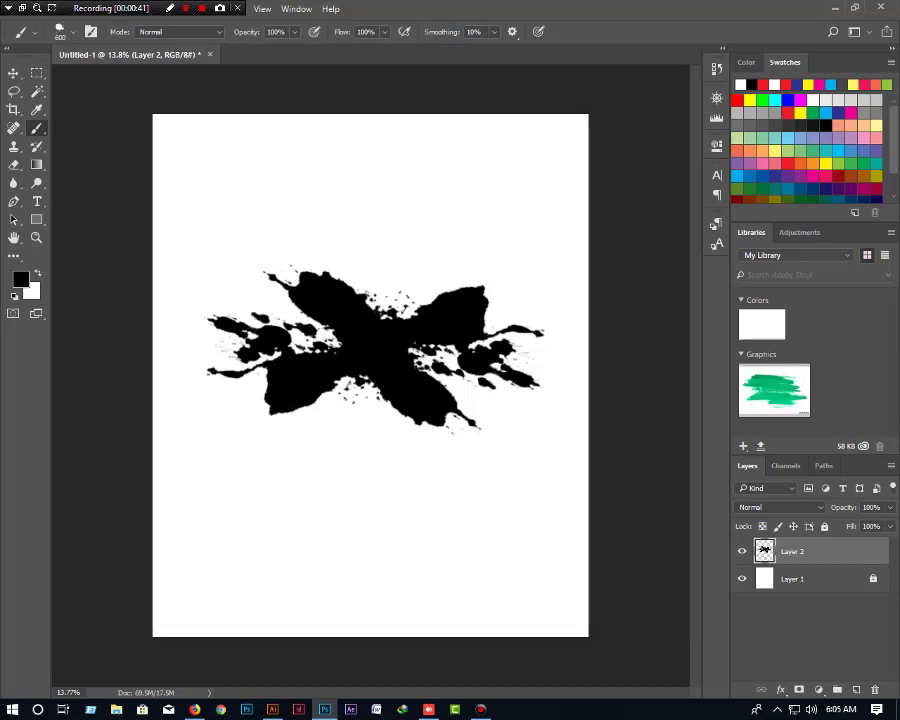
key(bracketright)
key(bracketright)
key(bracketright)
key(bracketright)
key(bracketright)
key(bracketright)
key(bracketright)
key(bracketright)
key(bracketright)
key(bracketright)
key(bracketright)
key(bracketright)
click(60, 30)
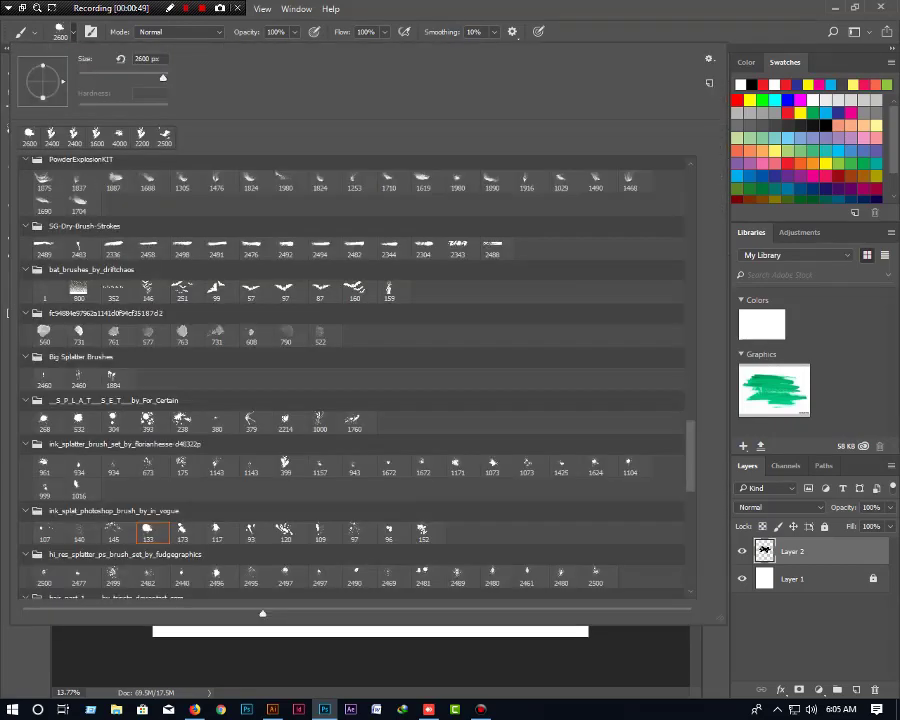
click(78, 486)
click(493, 464)
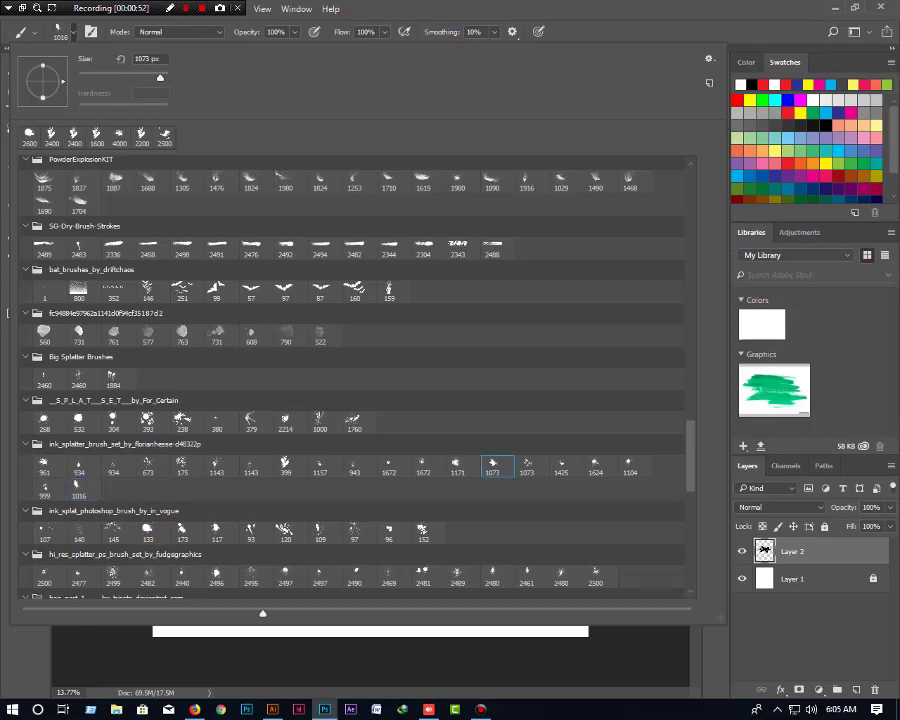
key(Return)
key(])
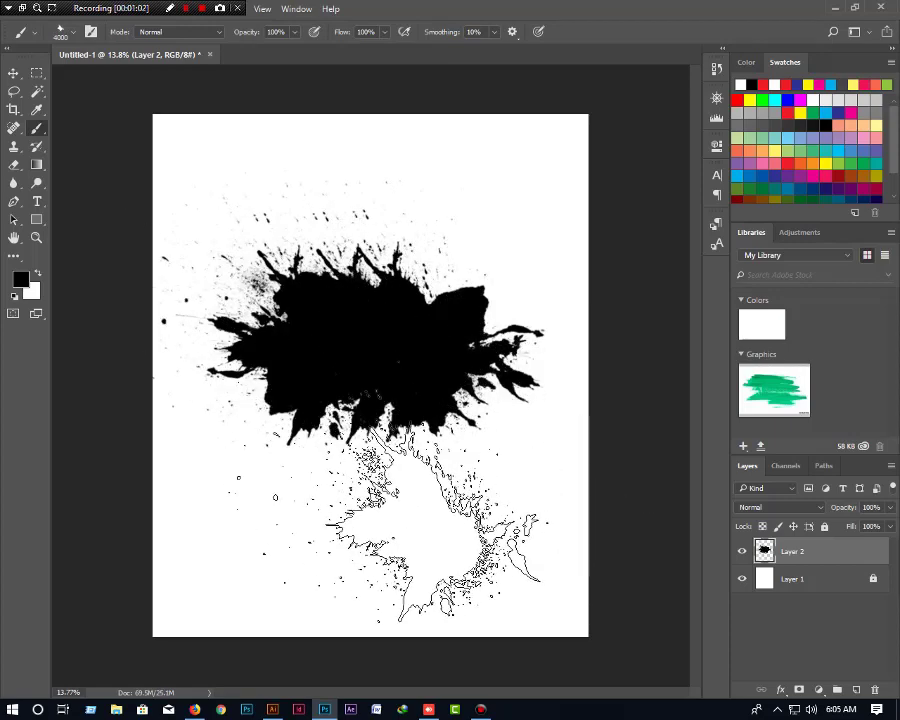
Nudge the splatter blot right and scale it to about 96%, recentred on the canvas
key(v)
drag(400, 320, 411, 320)
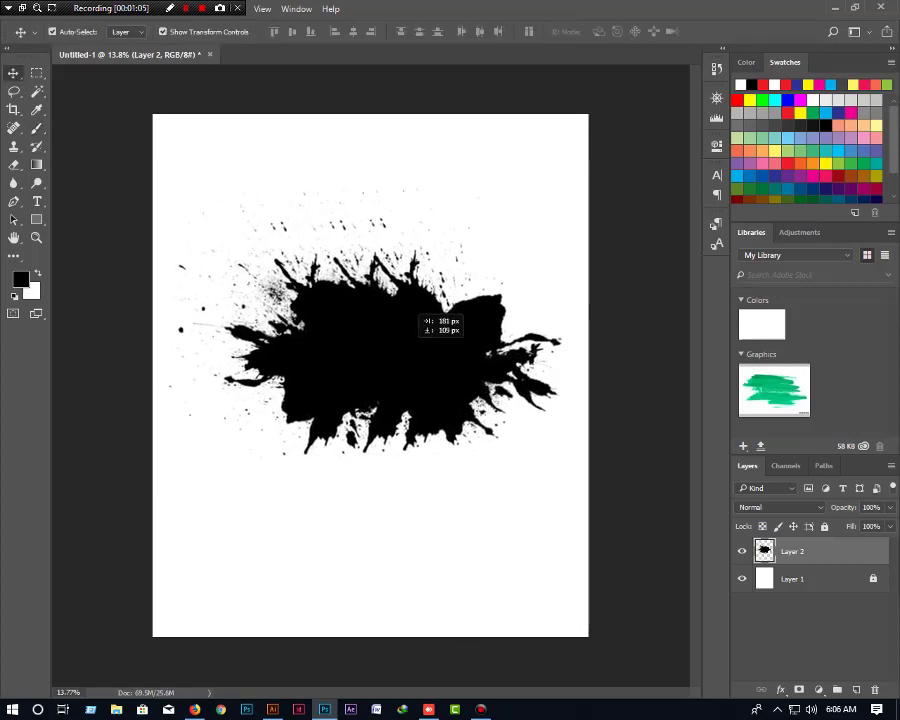
key(ctrl+t)
drag(588, 162, 583, 168)
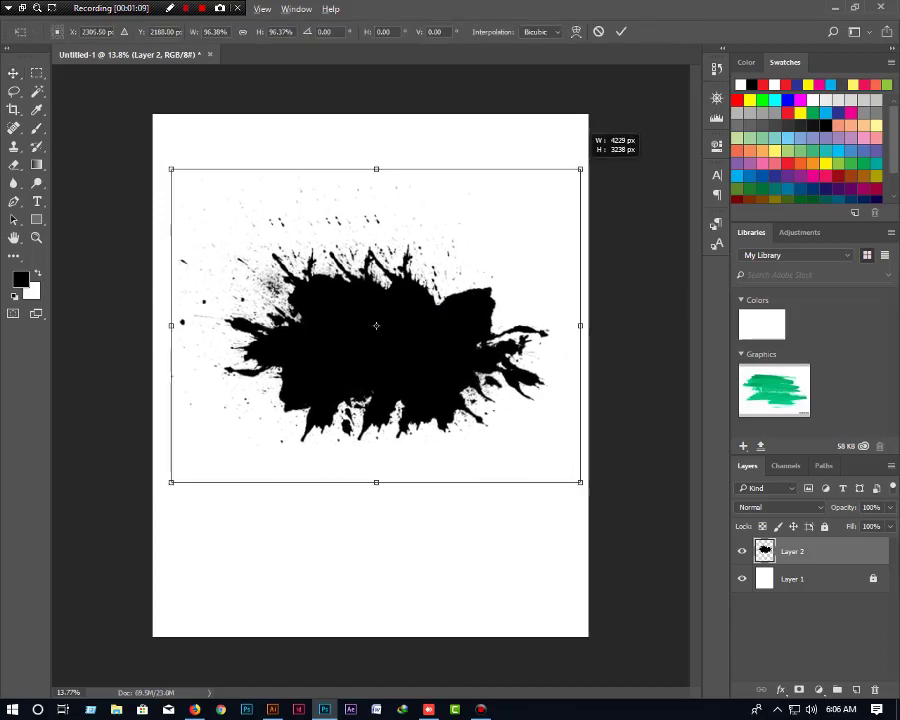
drag(450, 320, 446, 322)
key(Return)
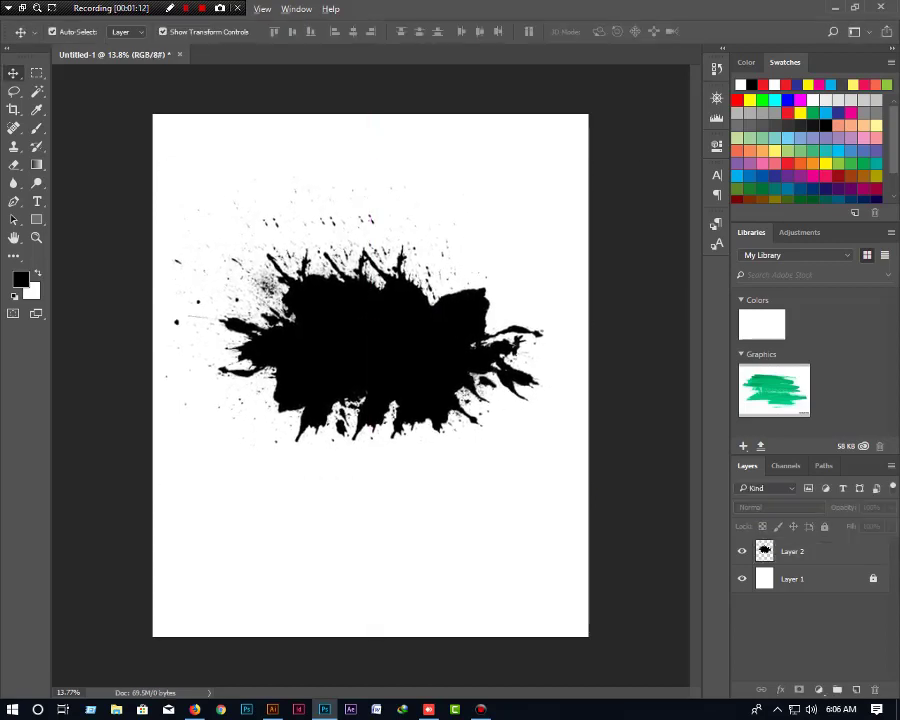
scroll(361, 330, up, 2)
Type DESIGN in Dirty Headline at about 385 px, coloured #ffffff, centred on the blot
key(t)
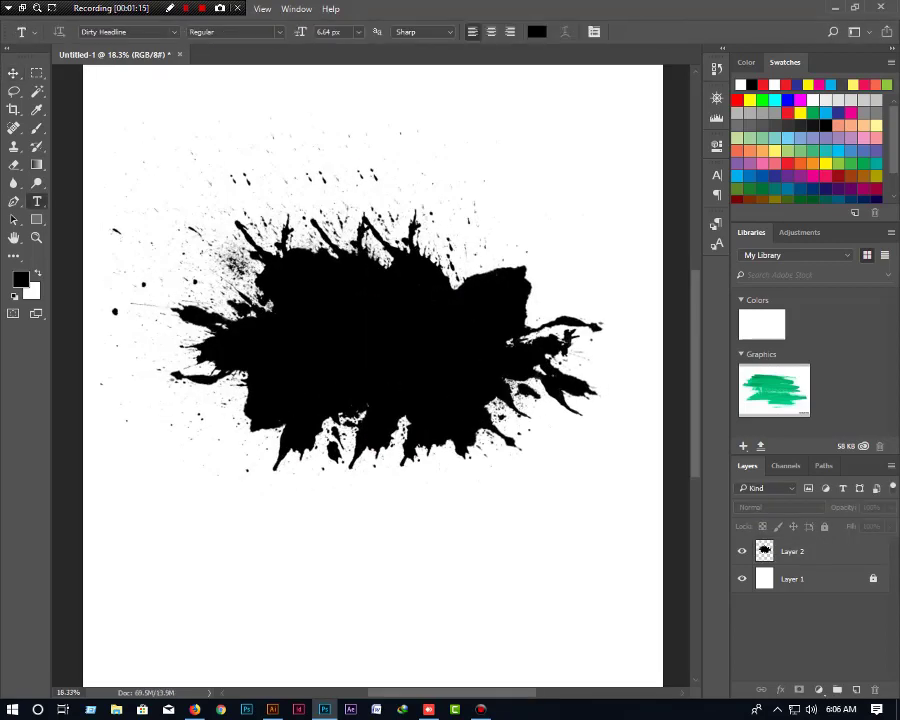
click(276, 349)
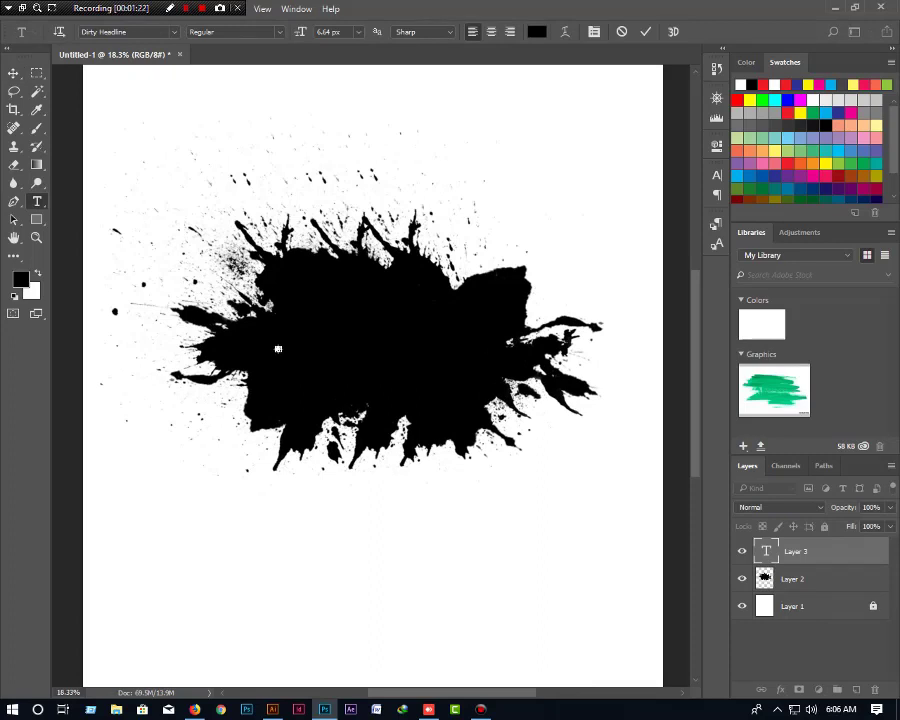
drag(278, 352, 457, 407)
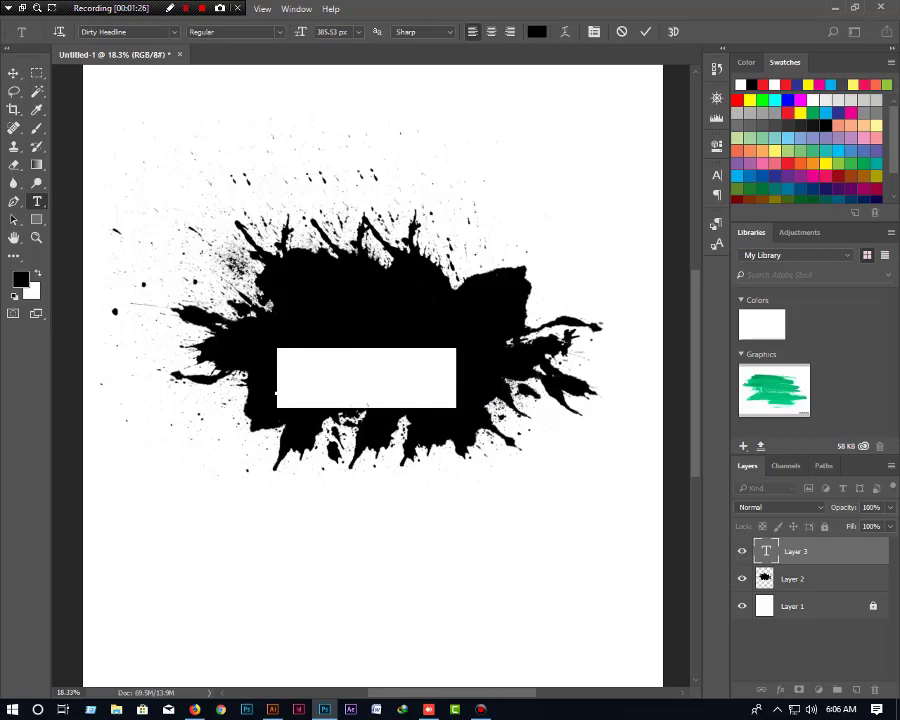
click(537, 31)
text(ffffff)
key(Return)
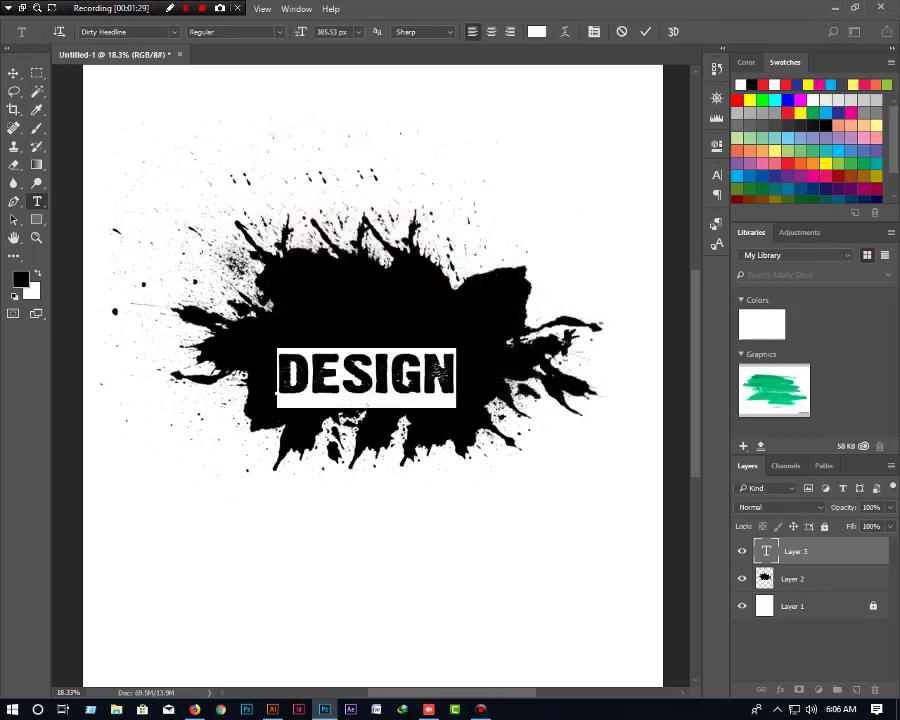
key(Home)
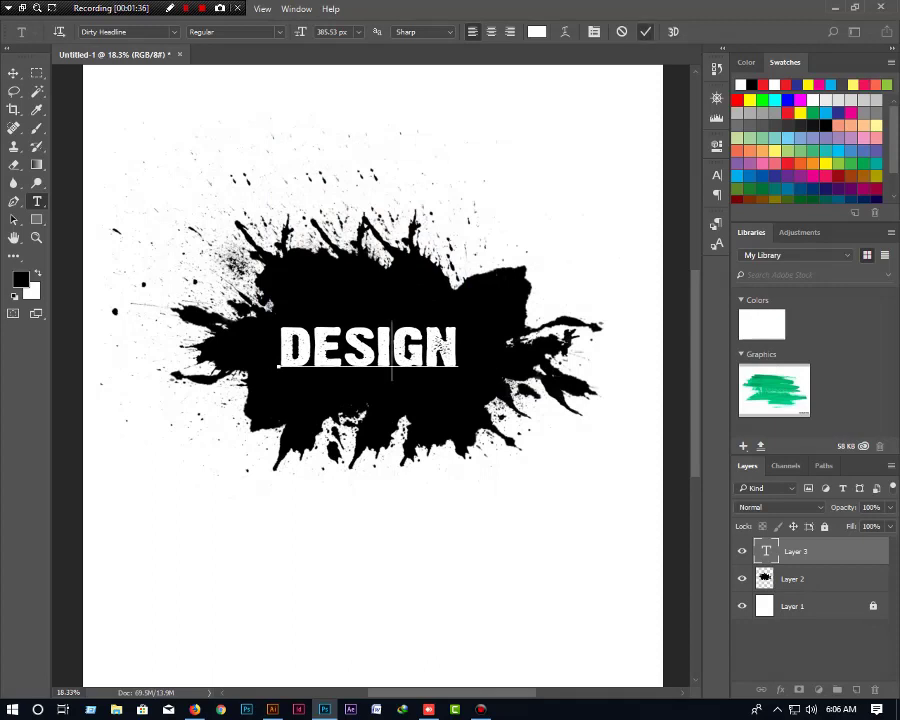
key(ctrl+Return)
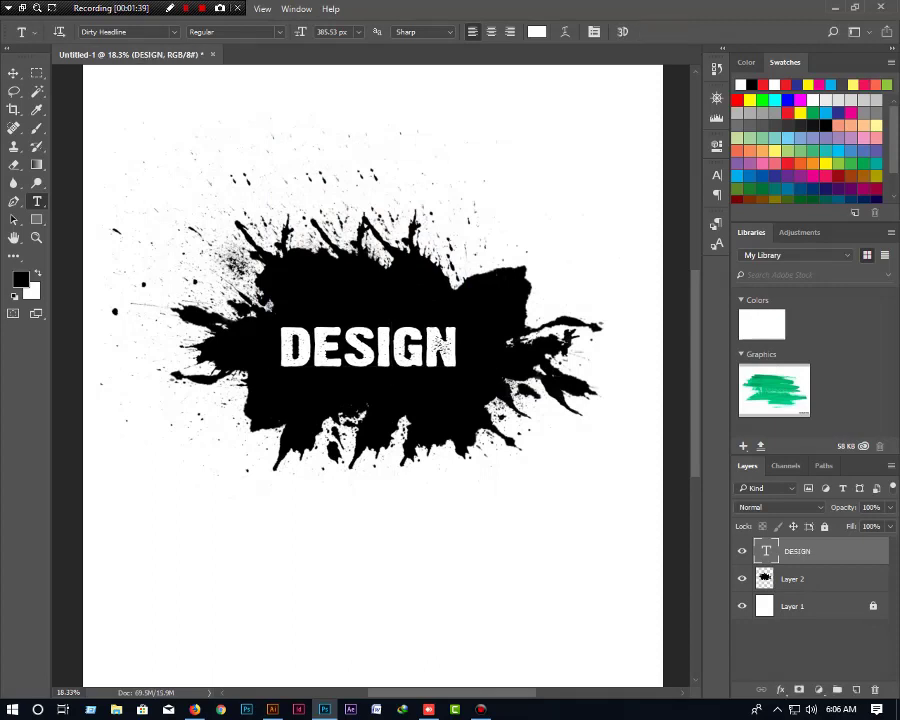
double_click(437, 345)
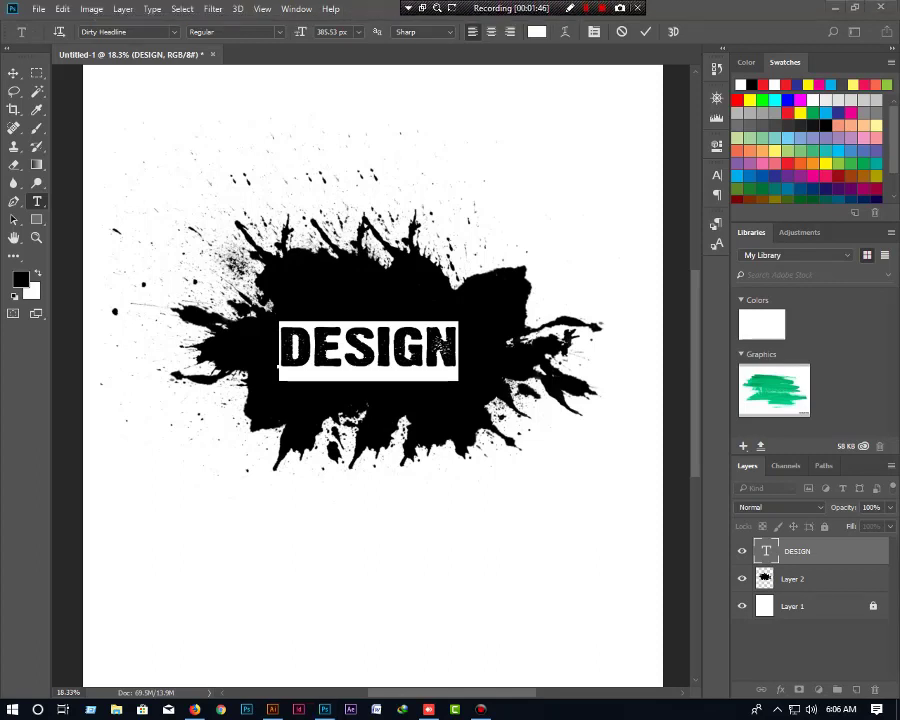
key(ctrl+Return)
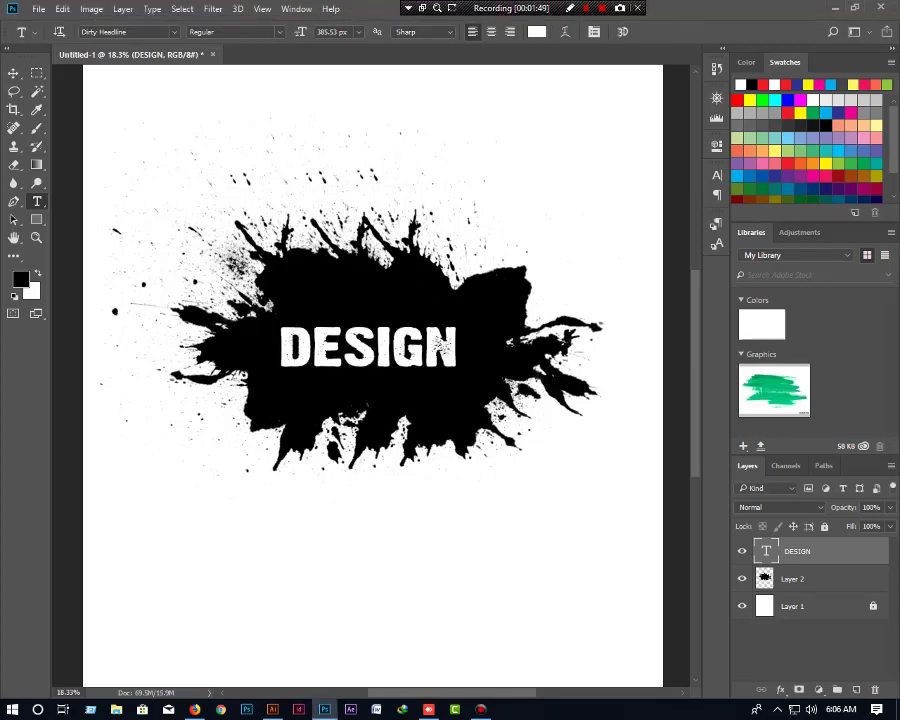
Rasterize the DESIGN text, shift it slightly right, and add a new empty layer above it
key(v)
right_click(440, 345)
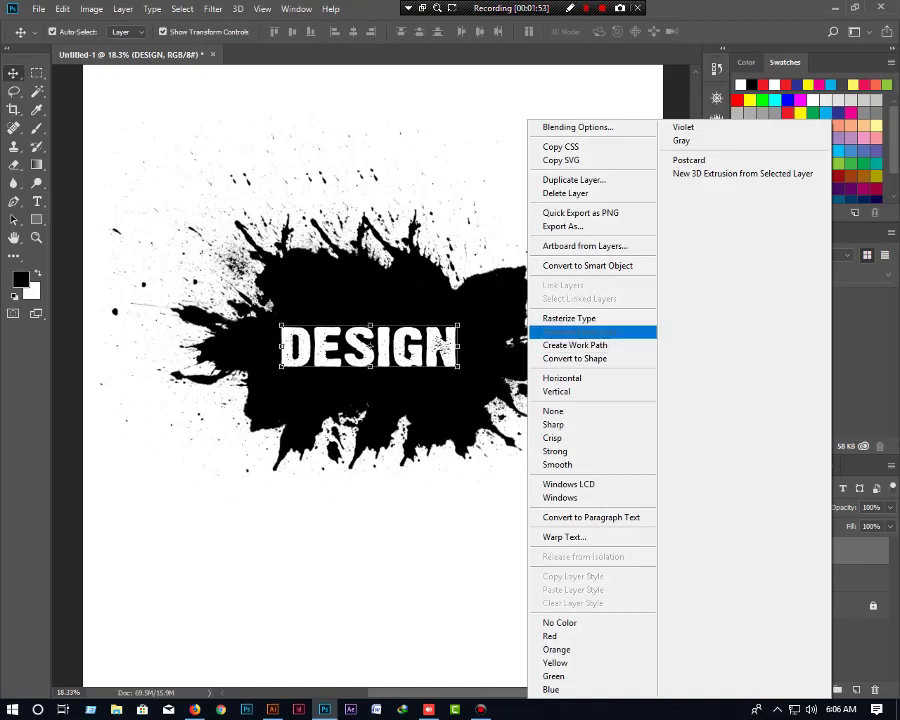
click(590, 331)
drag(436, 345, 440, 345)
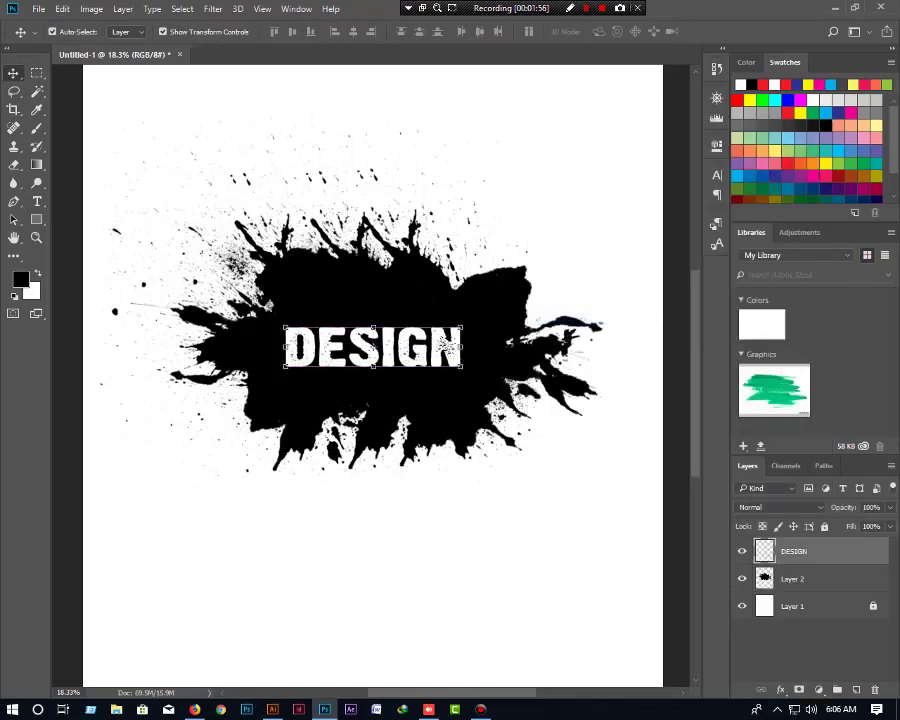
key(ctrl+shift+alt+n)
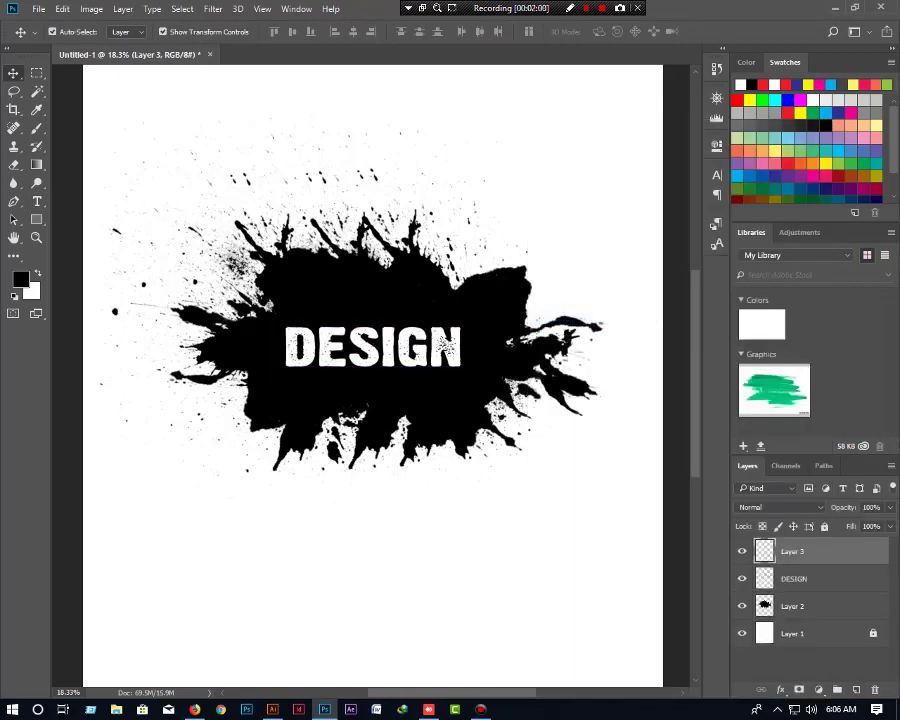
Try the 175 and 1073 splatter brushes, then settle on the 2495 splatter at 800 px
key(b)
right_click(440, 345)
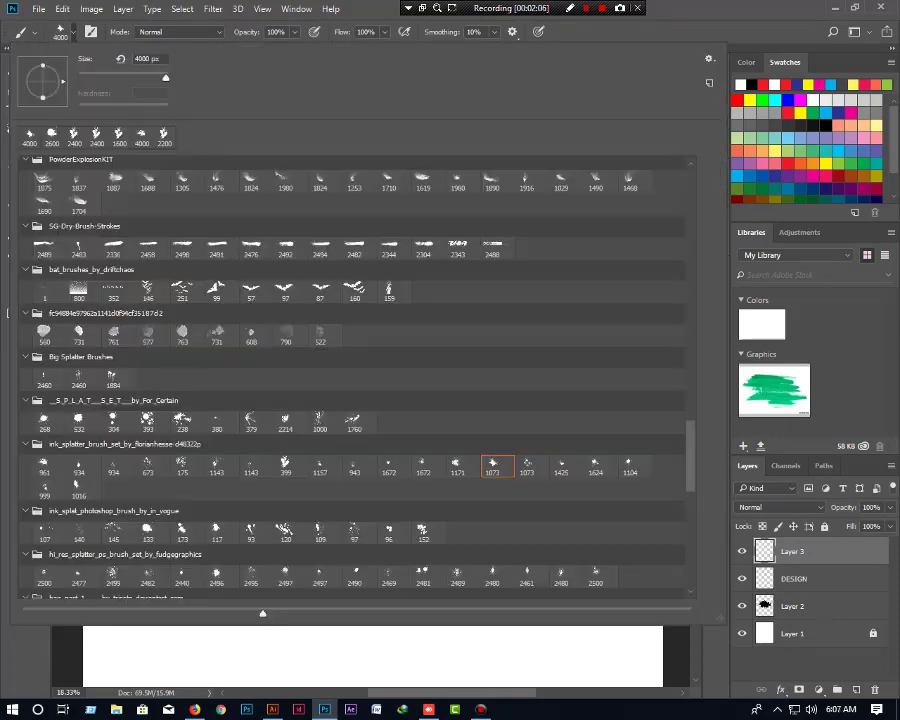
click(182, 465)
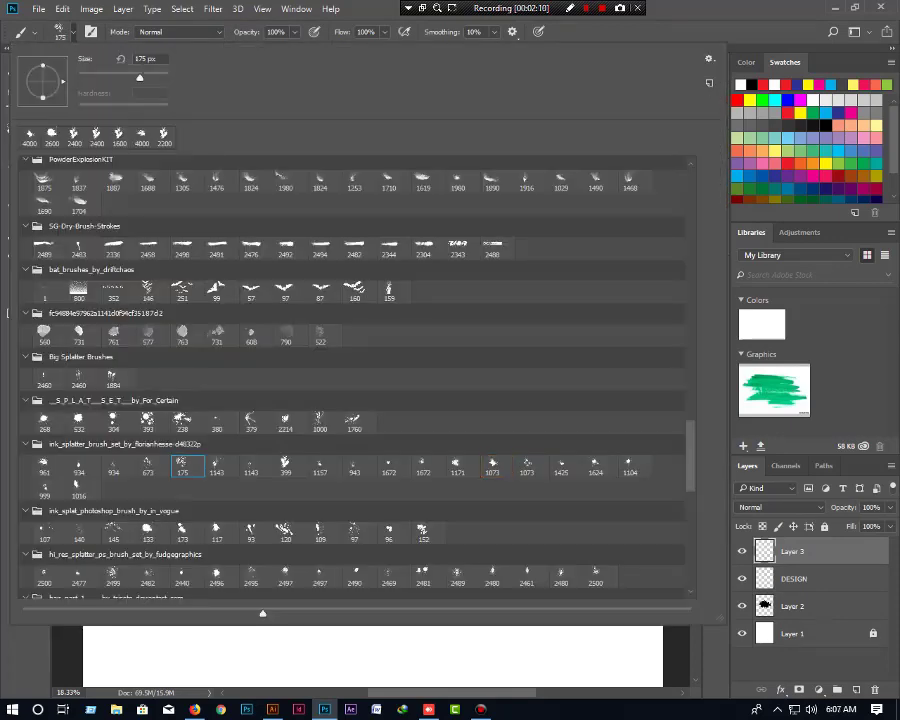
key(Return)
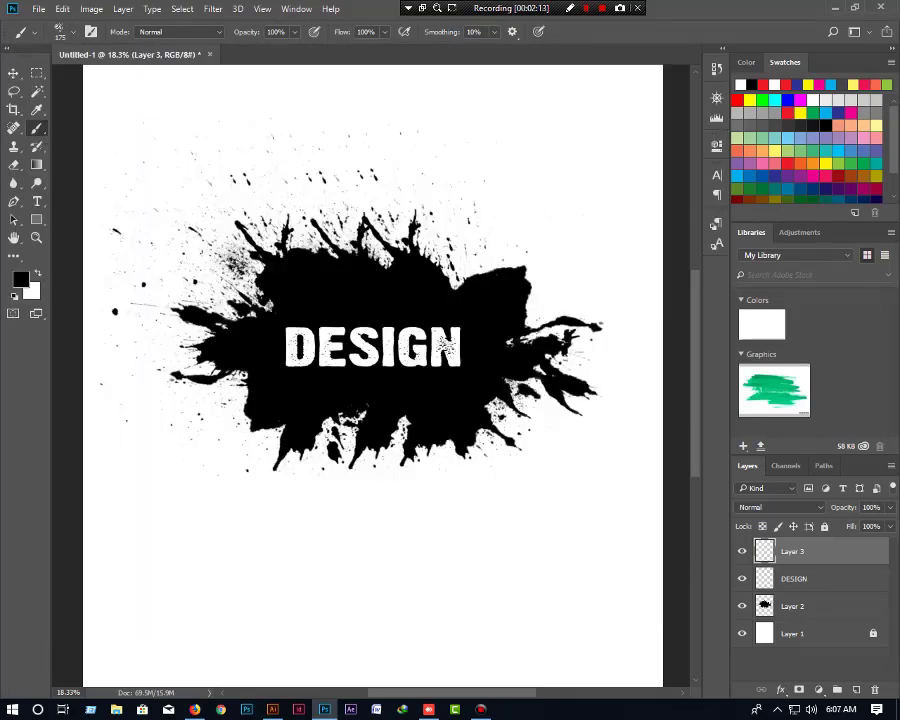
key(bracketright)
key(bracketright)
key(bracketright)
key(bracketright)
key(bracketright)
key(bracketright)
key(bracketright)
key(bracketright)
key(bracketright)
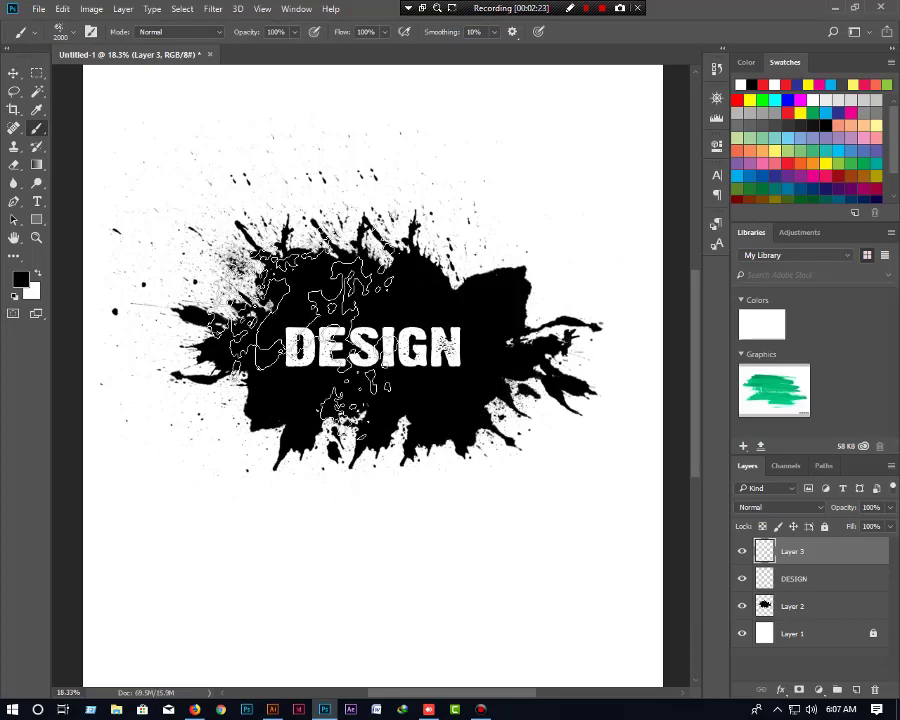
click(52, 25)
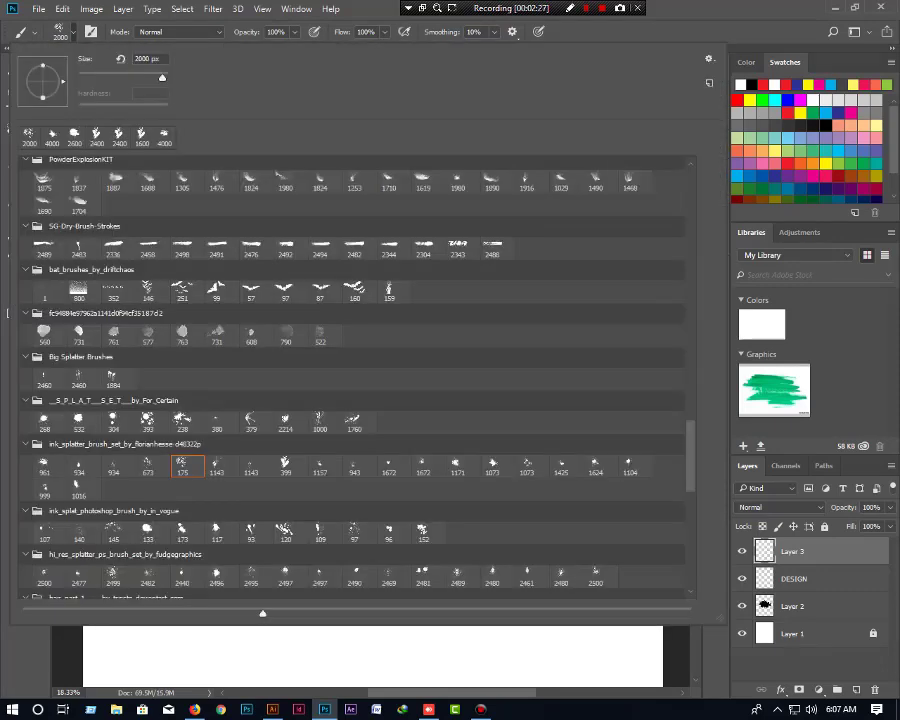
click(492, 466)
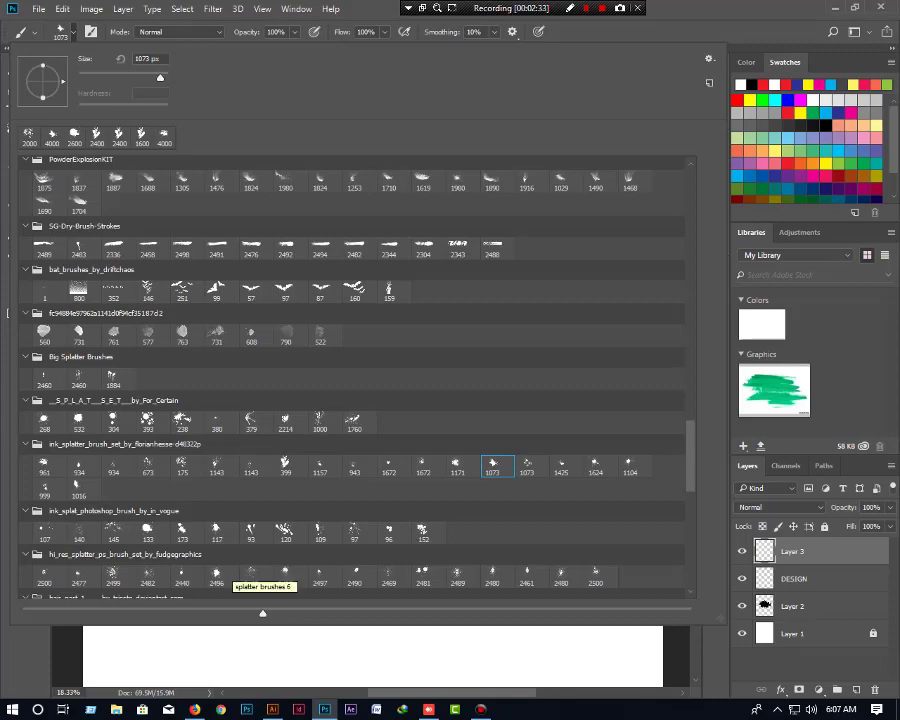
scroll(220, 576, down, 3)
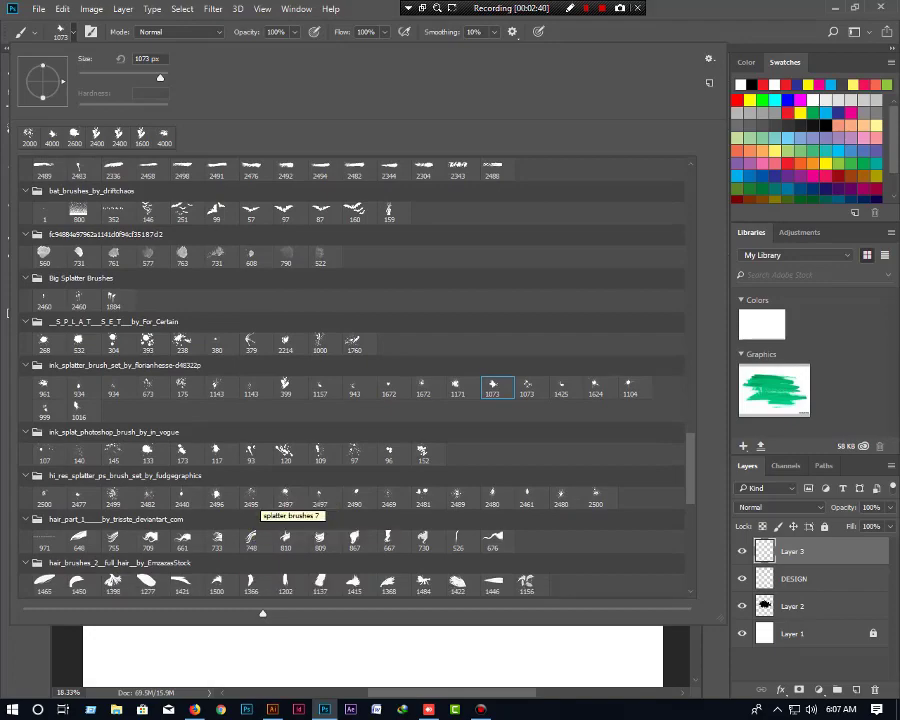
double_click(251, 494)
key(bracketleft)
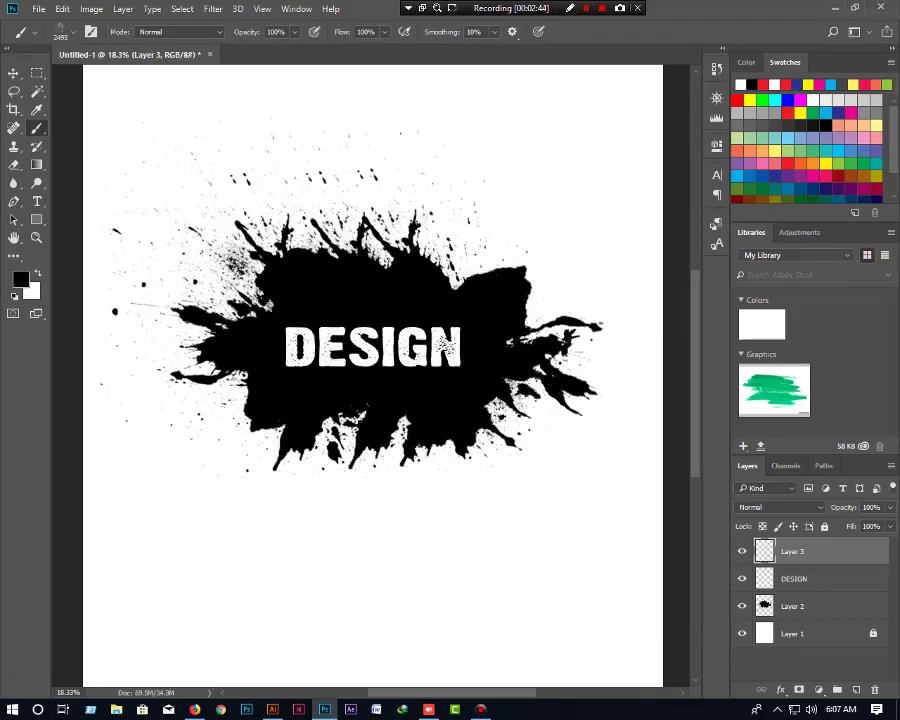
key(bracketleft)
key(bracketleft)
key(bracketleft)
Stamp red splatter over the letters and clip the splatter layer to DESIGN
click(738, 100)
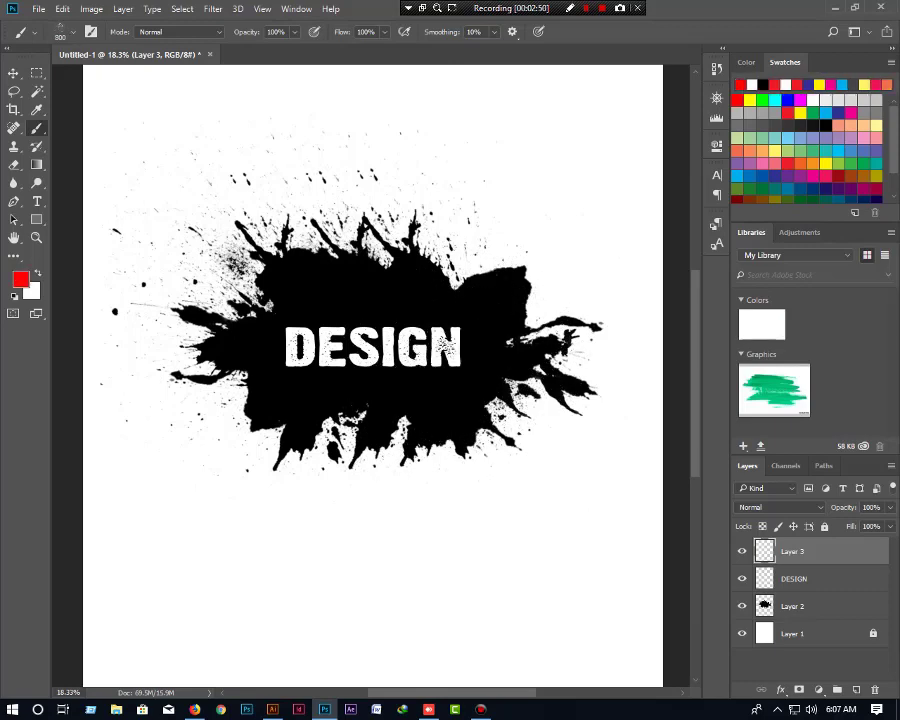
click(420, 350)
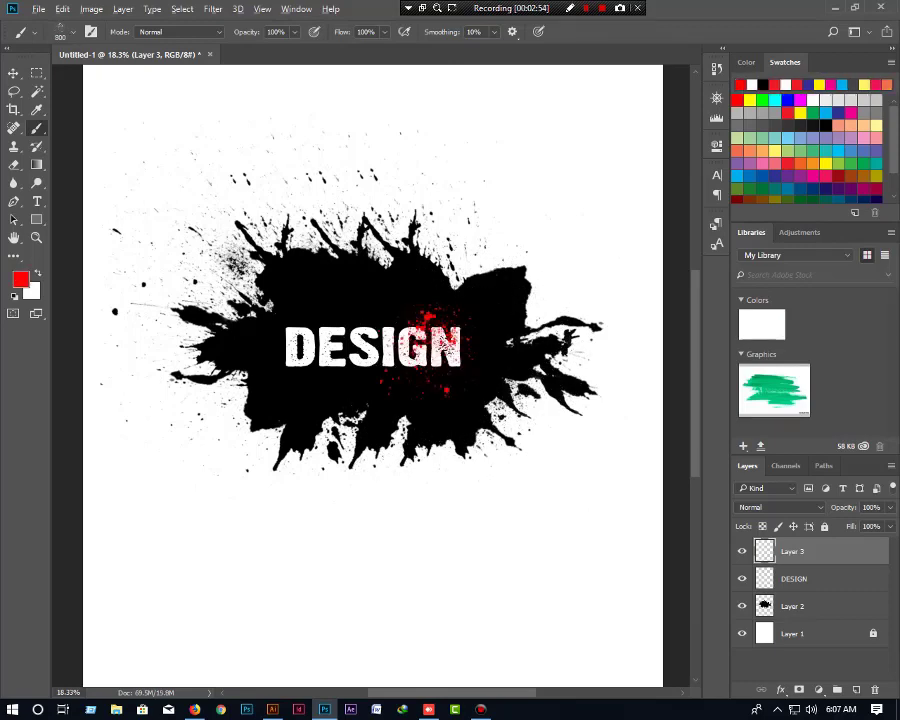
key(ctrl+alt+g)
click(445, 350)
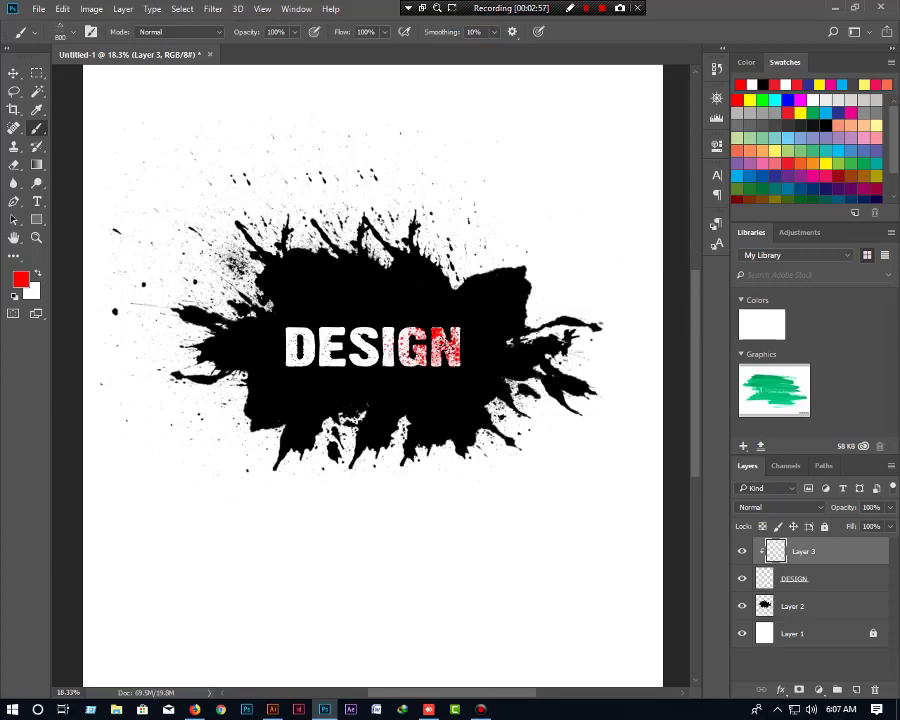
click(320, 345)
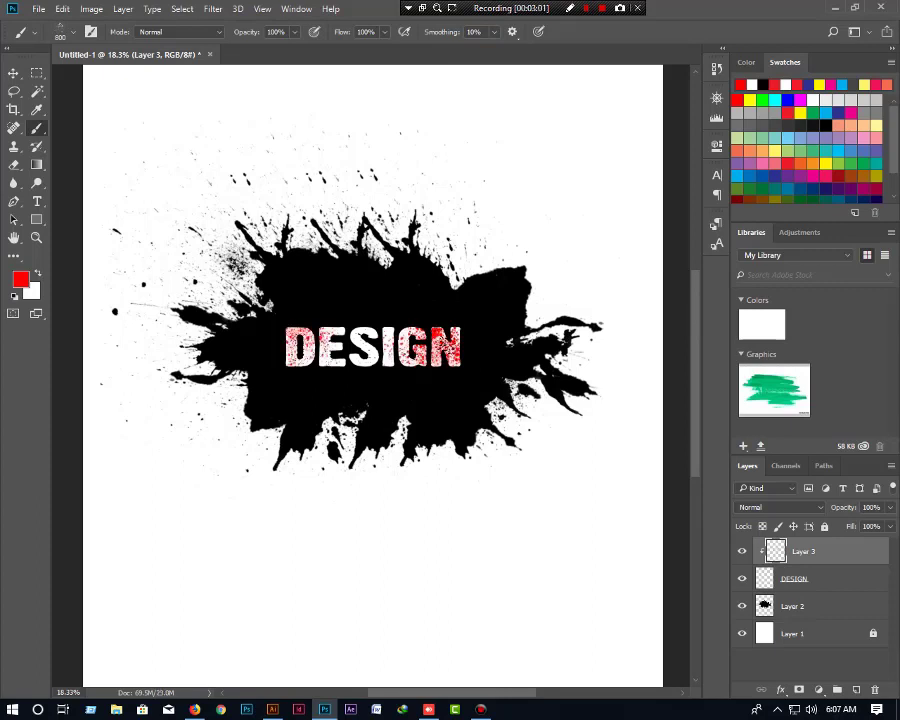
Add yellow and green splatter across the DESIGN letters, then pick cyan
click(752, 100)
click(323, 335)
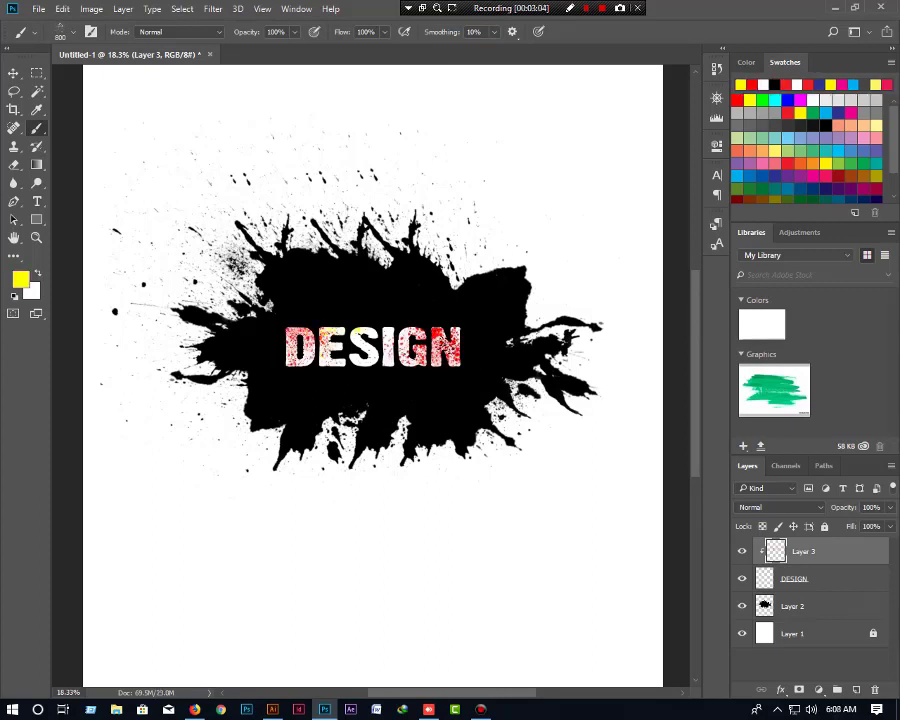
alt+click(330, 350)
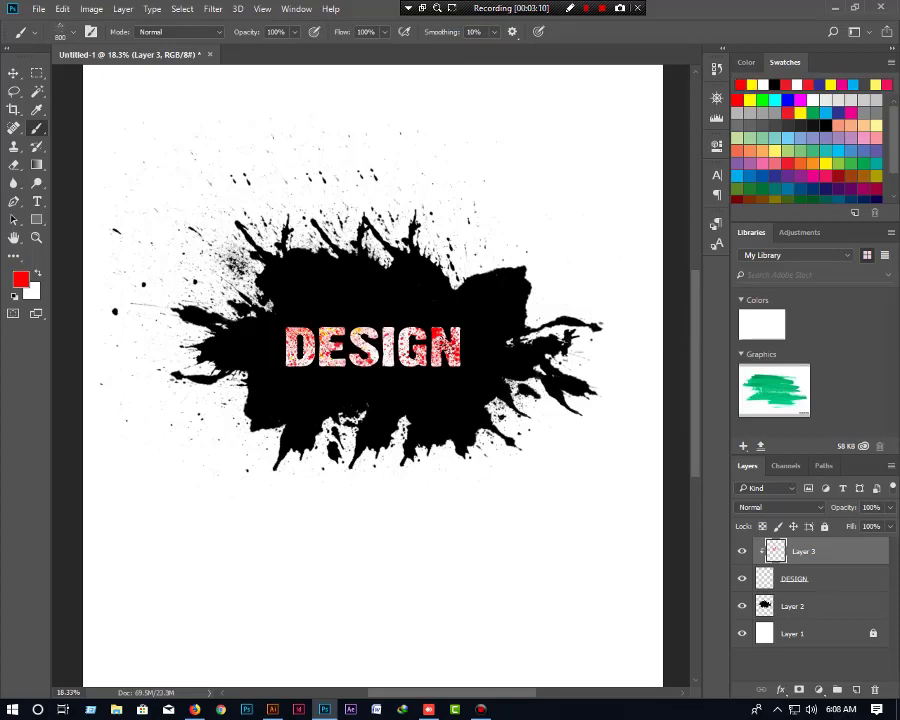
scroll(355, 292, up, 1)
scroll(355, 292, up, 1)
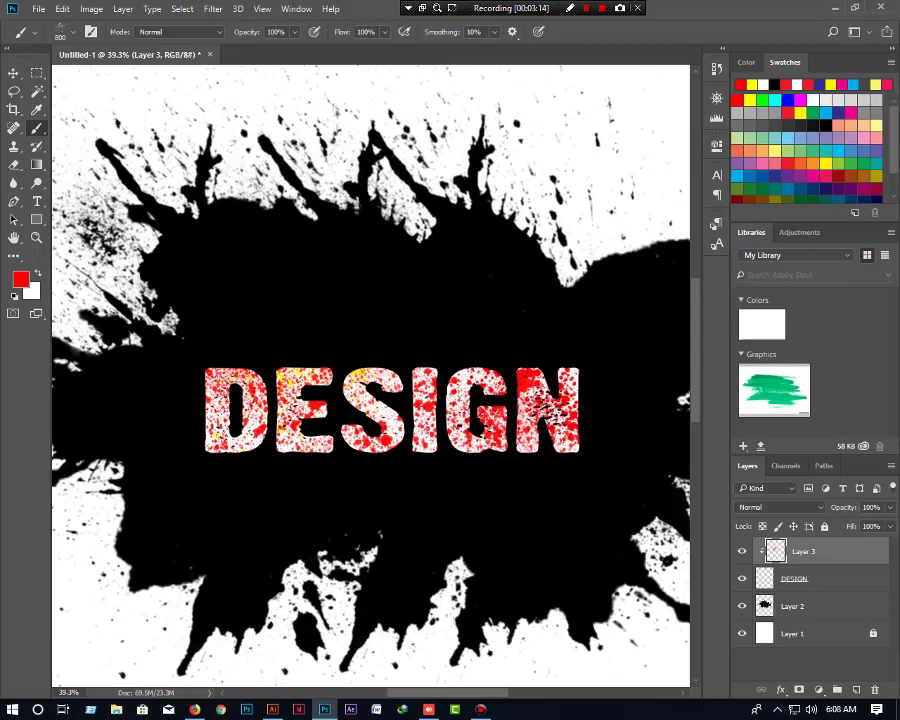
scroll(346, 340, down, 1)
click(763, 99)
drag(495, 372, 517, 396)
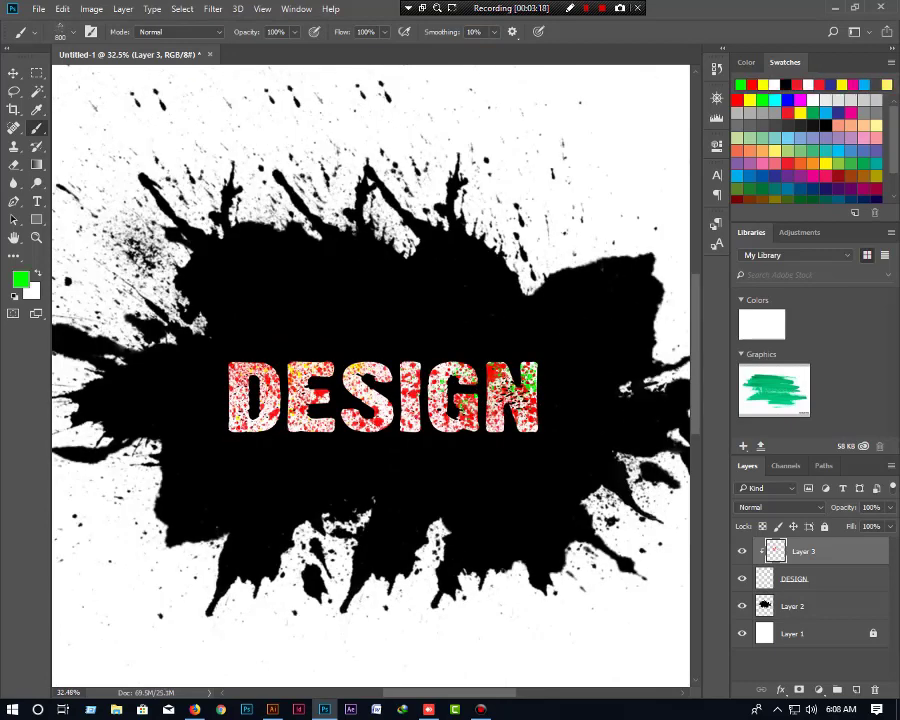
click(750, 99)
drag(300, 390, 440, 400)
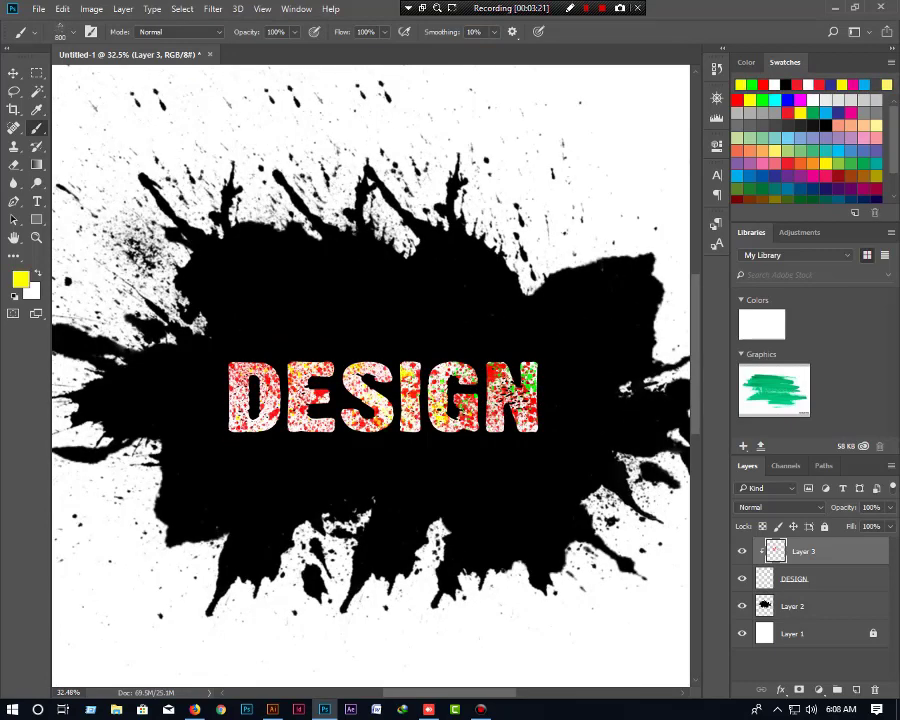
click(776, 99)
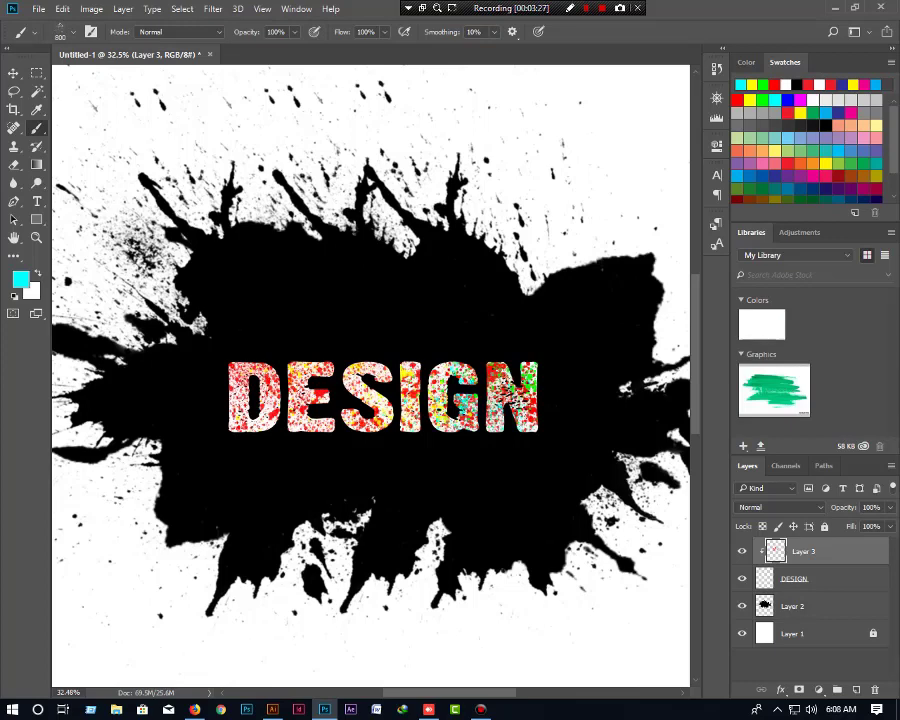
Fit the whole document on screen and switch to the Move tool
key(ctrl+minus)
key(ctrl+0)
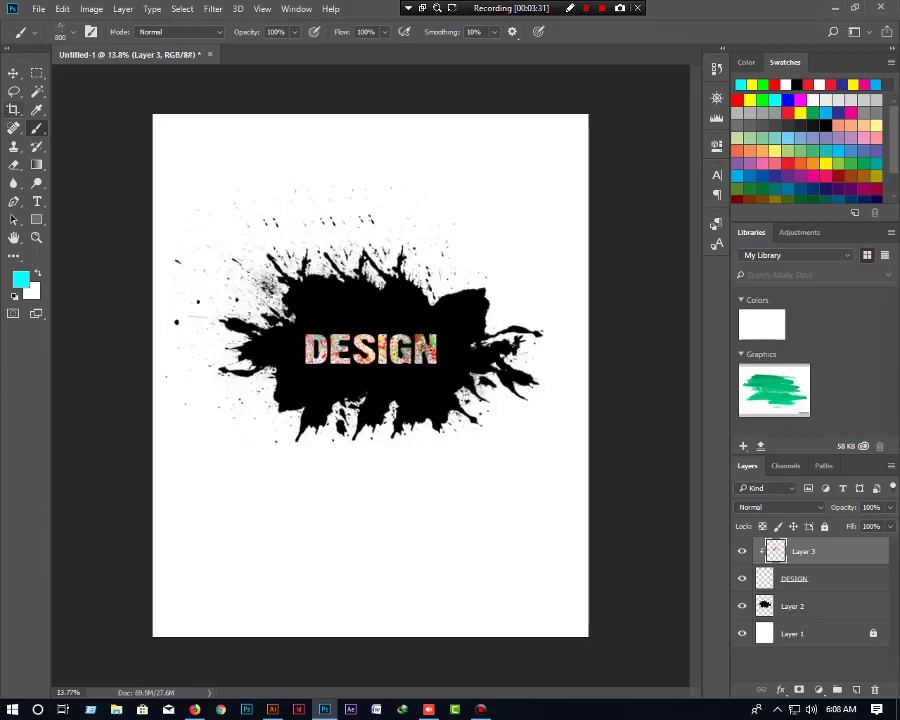
key(v)
scroll(370, 375, up, 2)
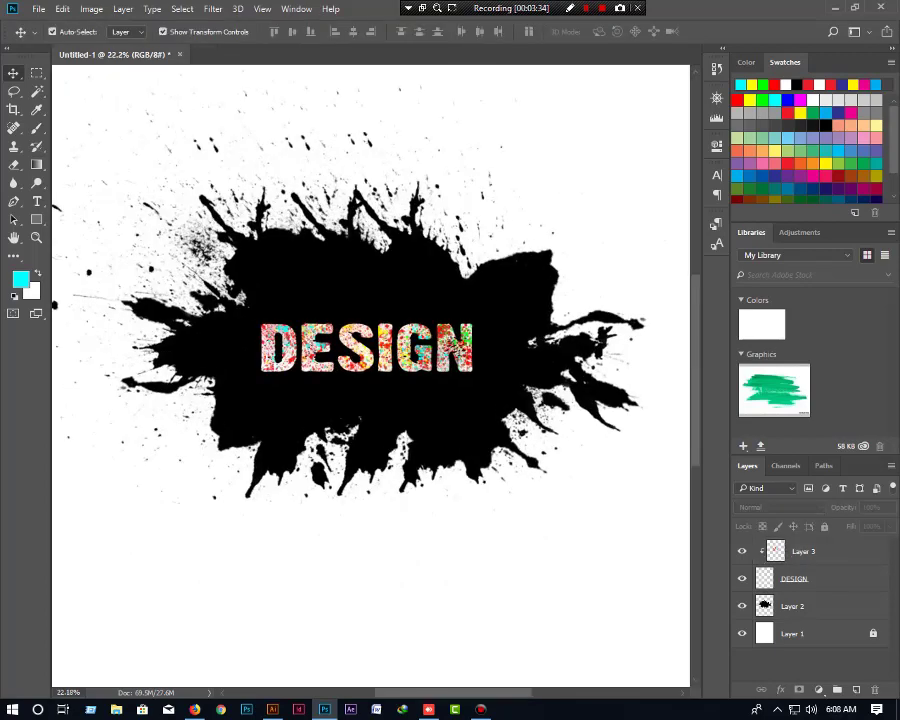
scroll(370, 375, down, 1)
scroll(370, 375, down, 1)
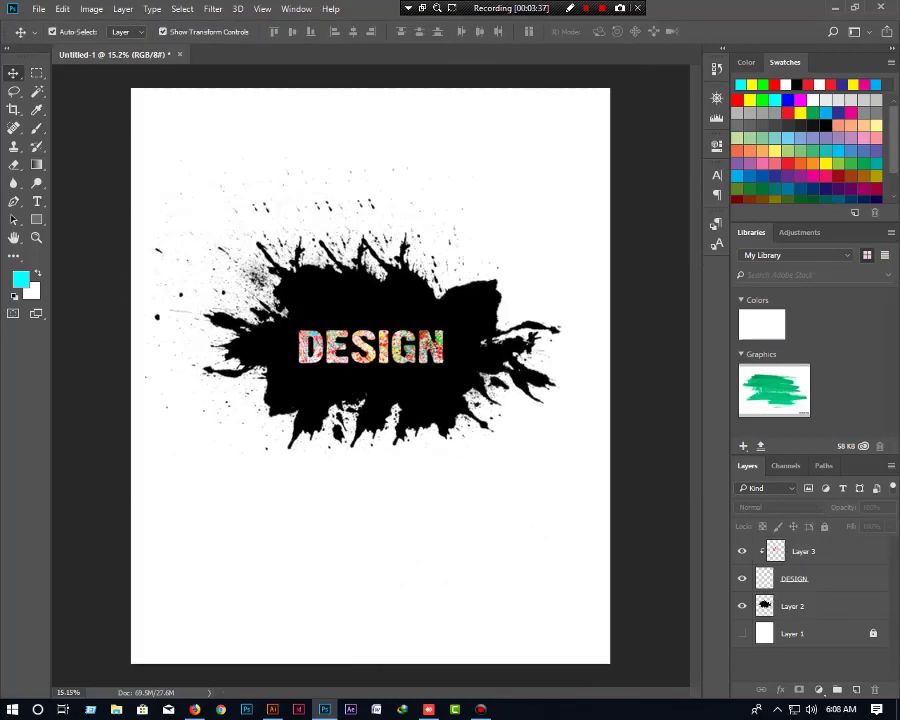
Hide the white background layer so the design is transparent
click(741, 633)
click(481, 709)
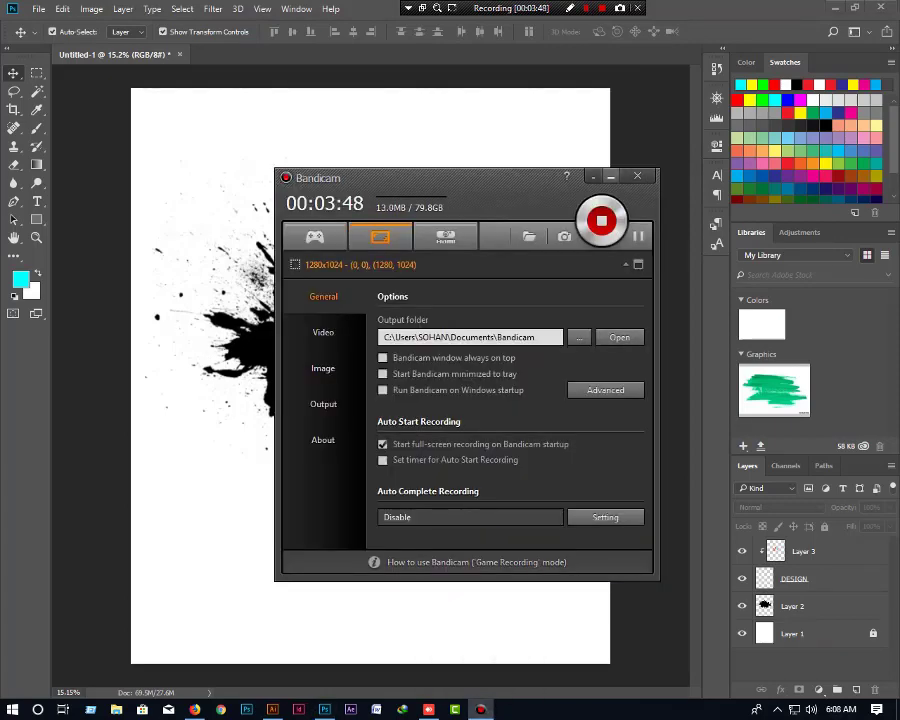
click(481, 709)
click(742, 633)
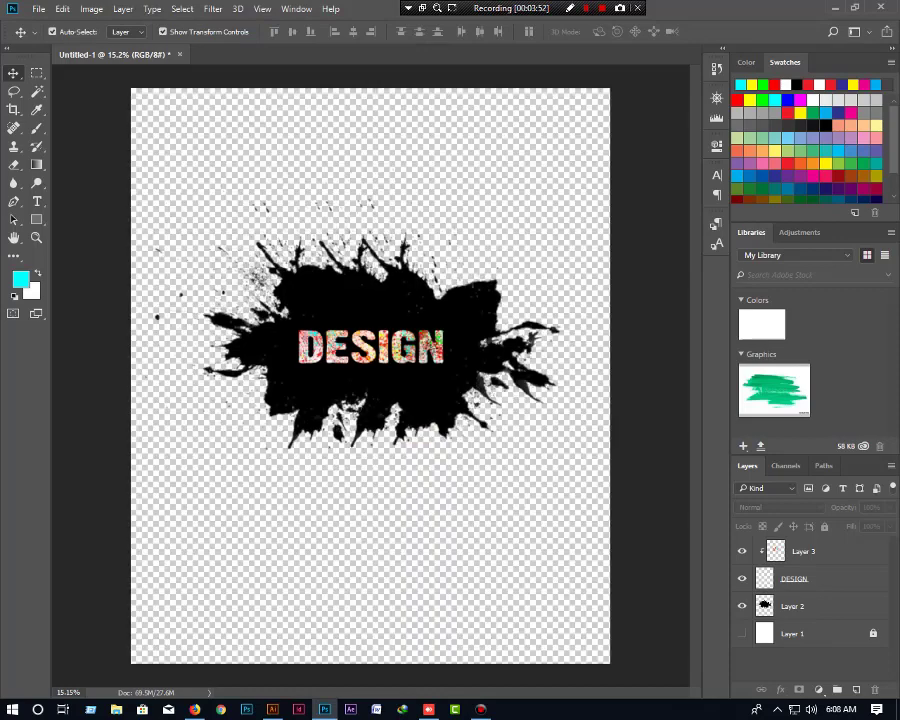
In Save for Web, set the export format to transparent PNG-24
key(ctrl+alt+shift+s)
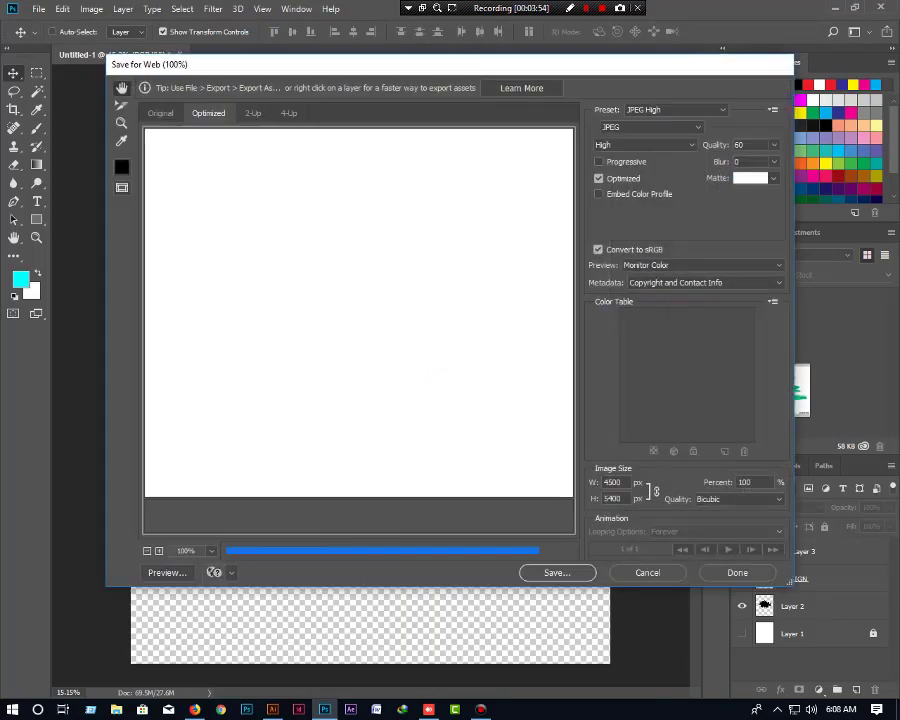
key(ctrl+minus)
key(ctrl+minus)
key(ctrl+minus)
key(ctrl+minus)
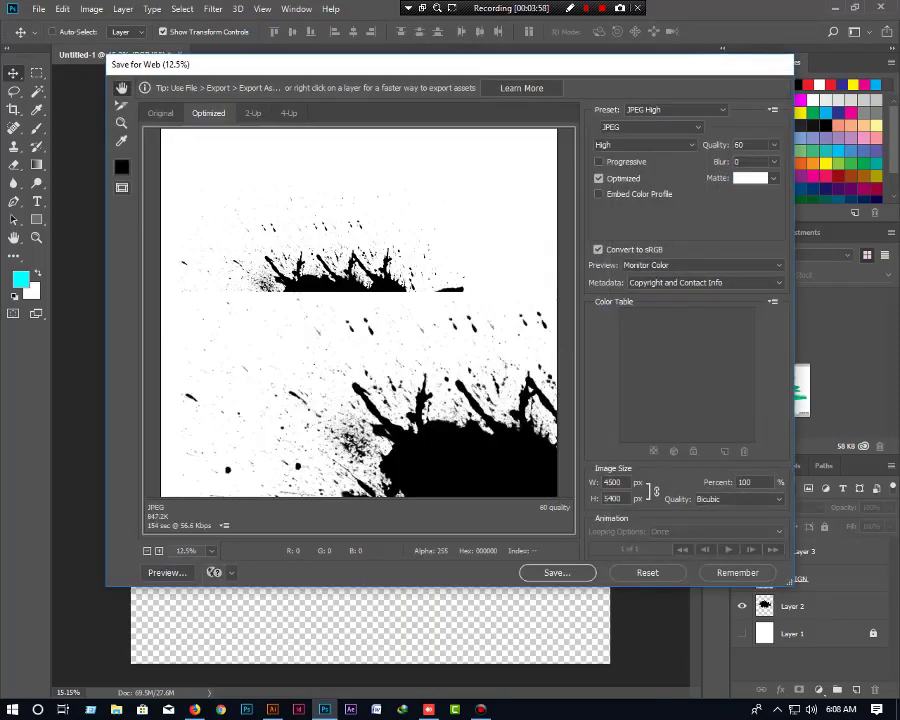
click(650, 127)
click(620, 182)
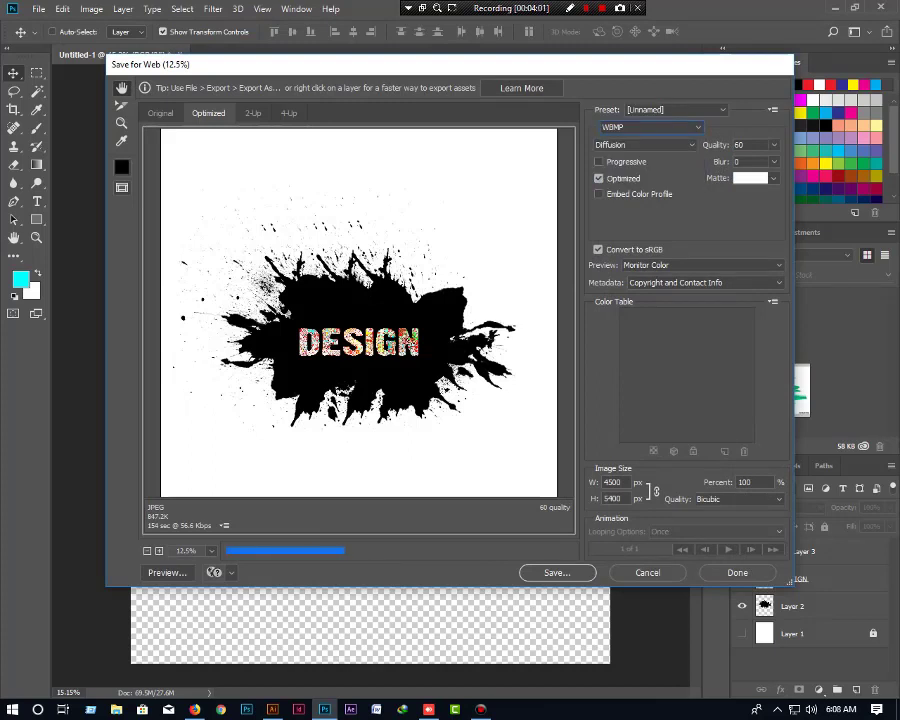
click(650, 127)
click(620, 172)
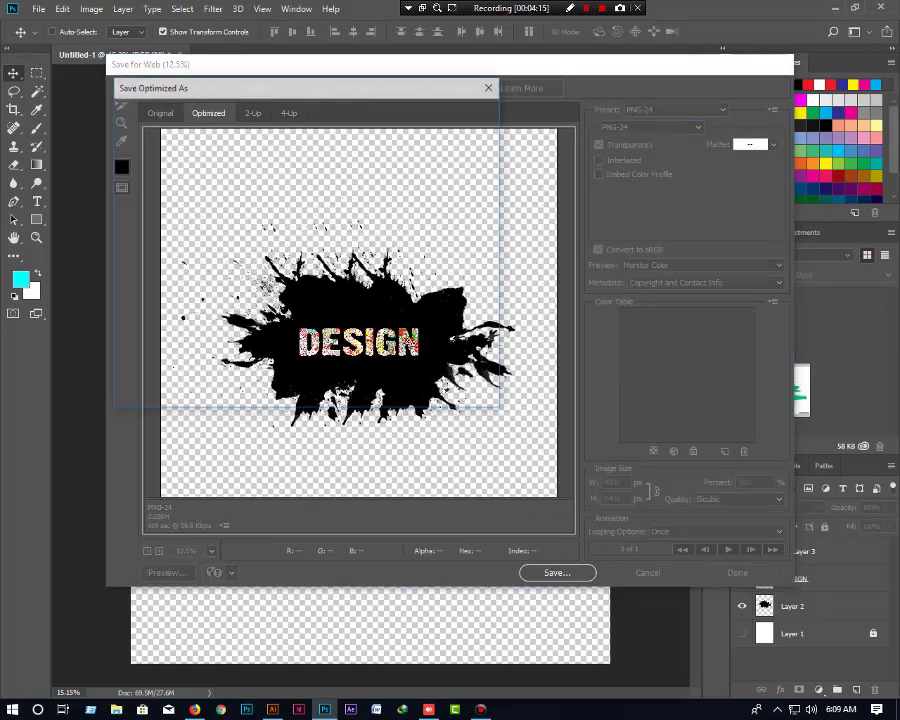
Save the PNG as '2' in the Tshirt folder
click(146, 185)
scroll(270, 250, down, 5)
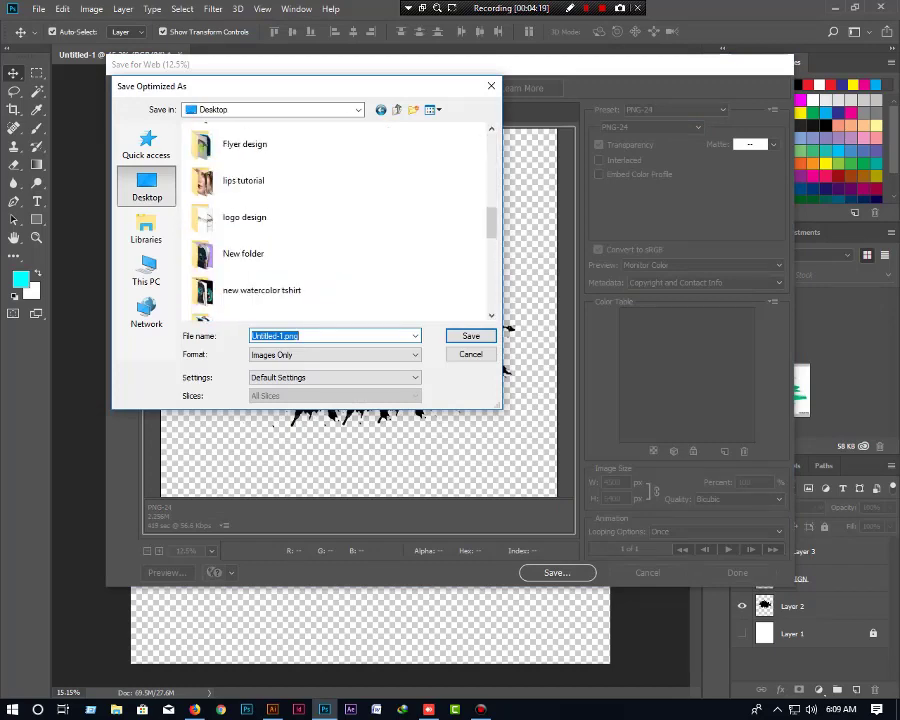
scroll(270, 250, down, 5)
scroll(270, 250, up, 1)
double_click(220, 145)
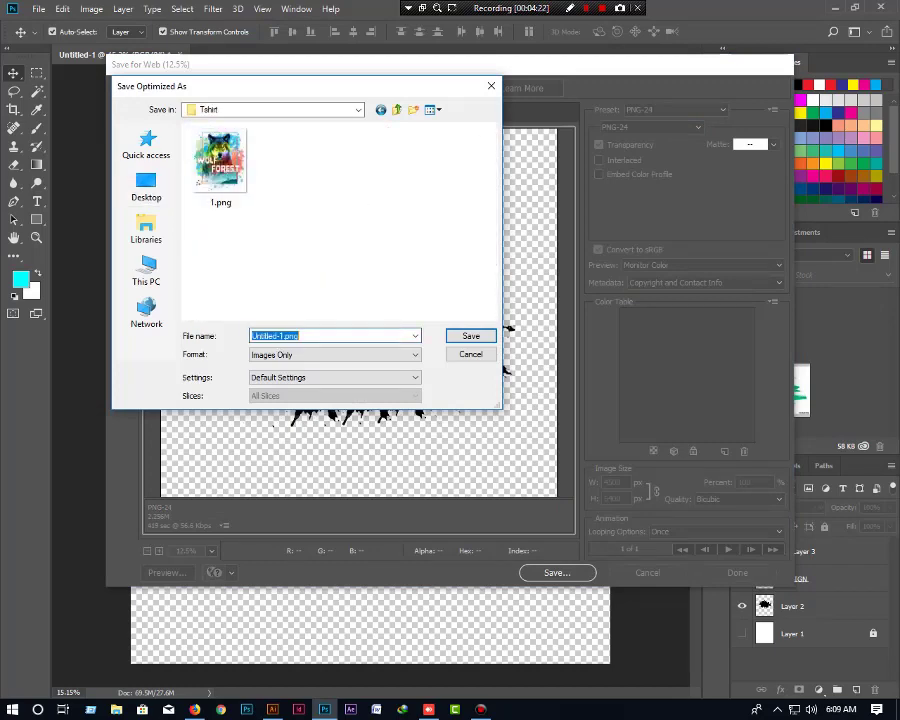
text(2)
key(Return)
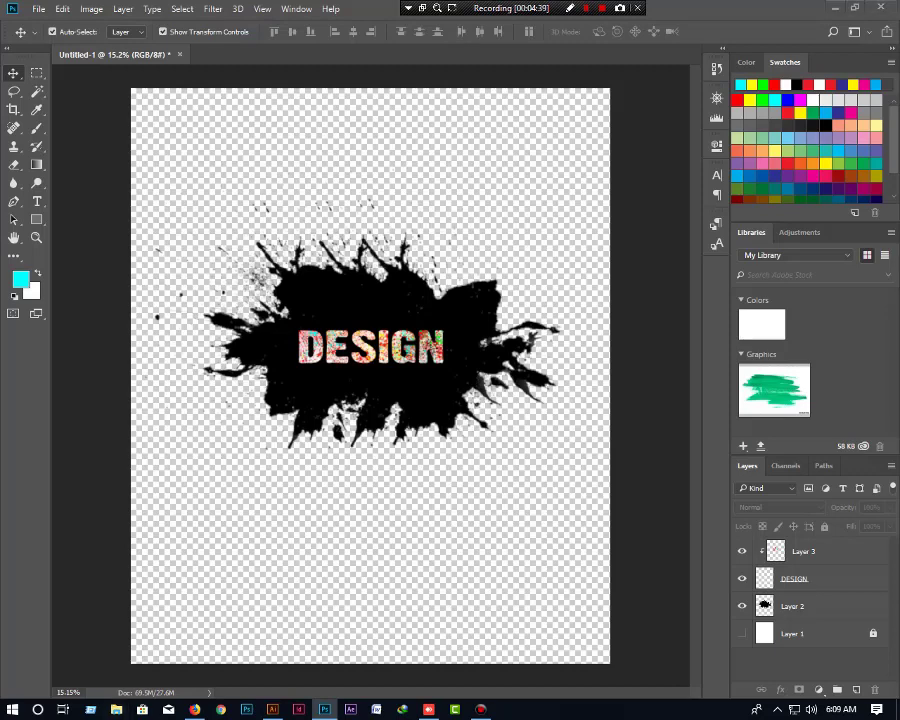
Browse E: > Mockup > tshirt > Gildan-2000-Model-1.psd_ and open the PSD in Photoshop
key(super+e)
scroll(245, 400, down, 1)
click(258, 538)
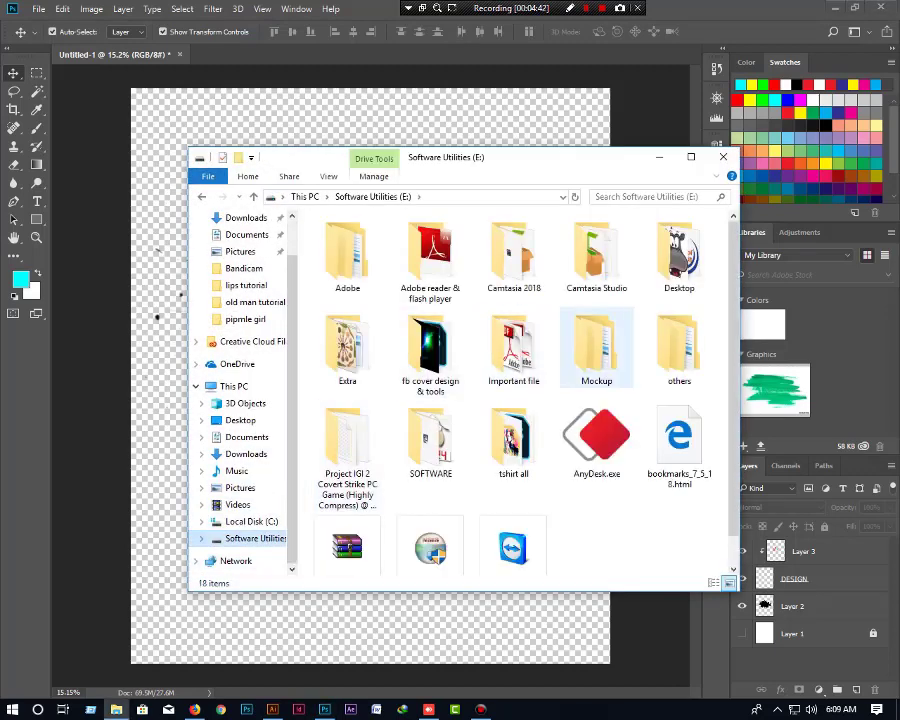
double_click(615, 355)
double_click(333, 240)
click(690, 157)
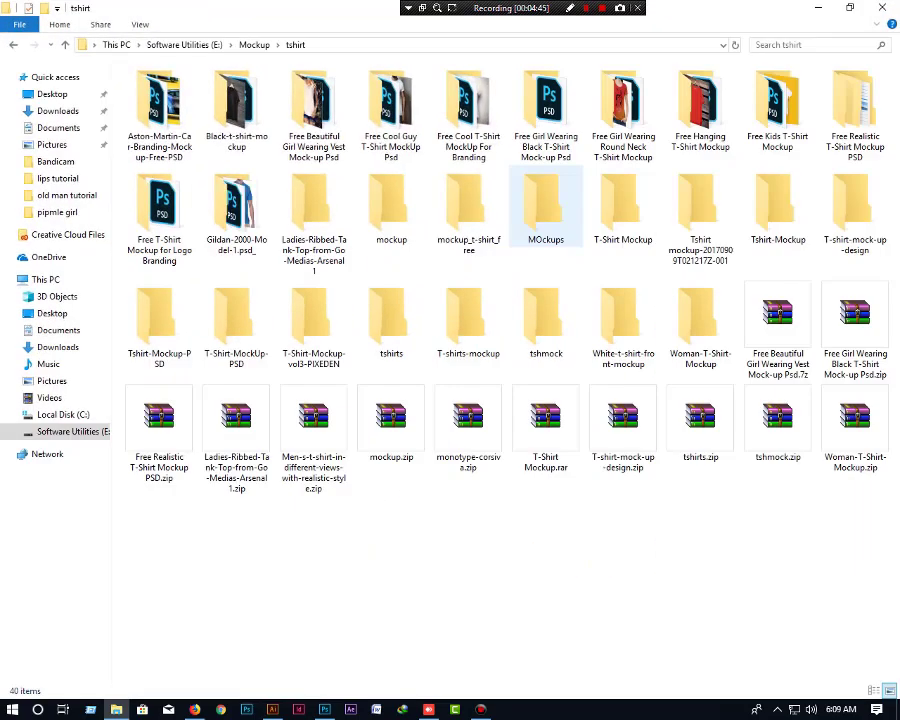
double_click(241, 195)
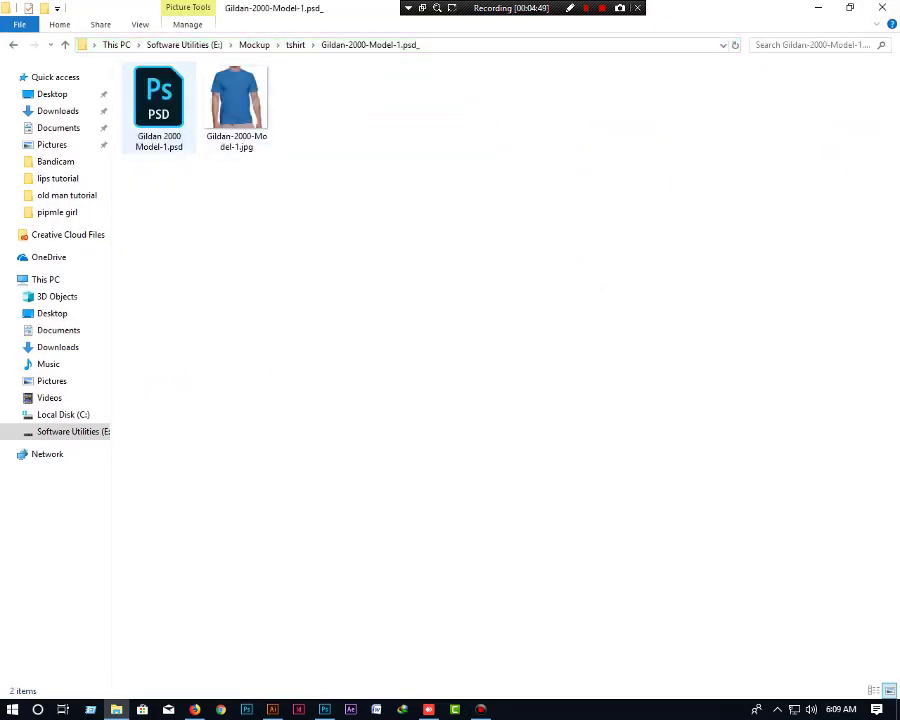
key(alt+Tab)
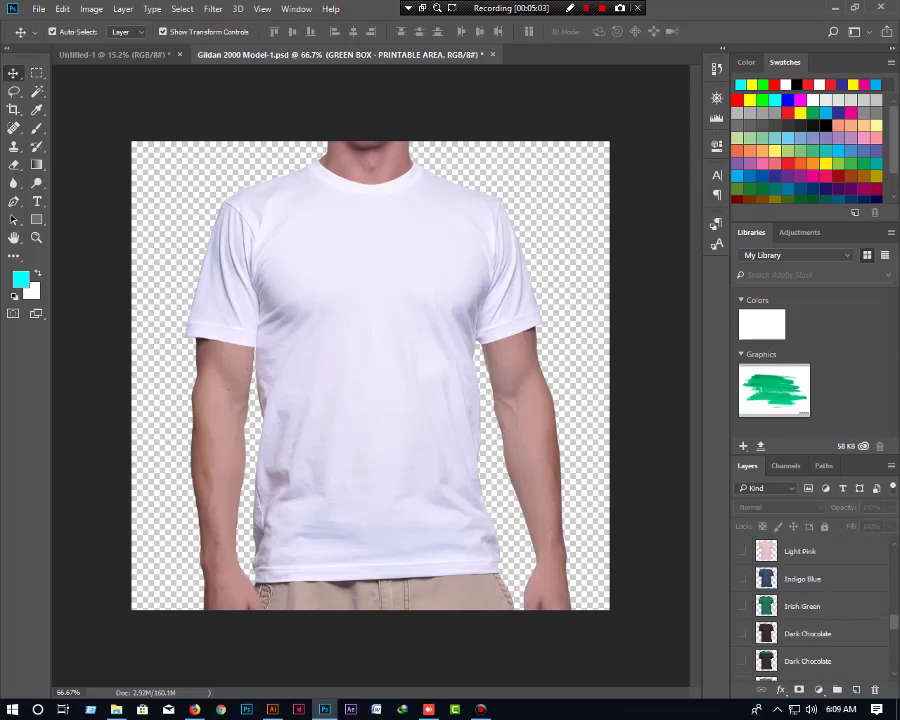
Add a white-filled layer at the bottom of the mockup stack and select the White shirt layer
click(539, 463)
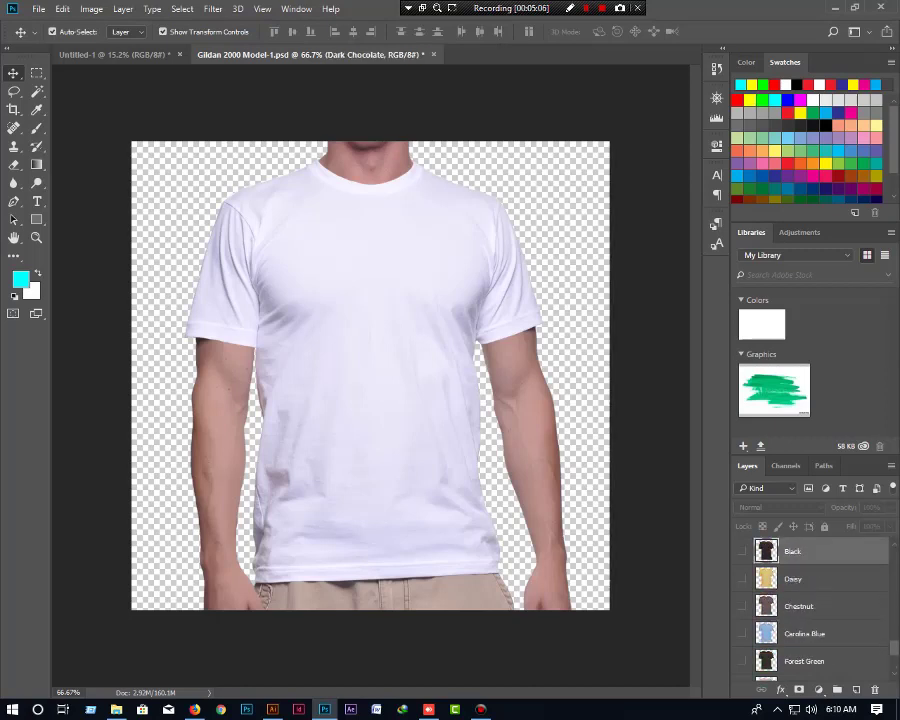
click(741, 551)
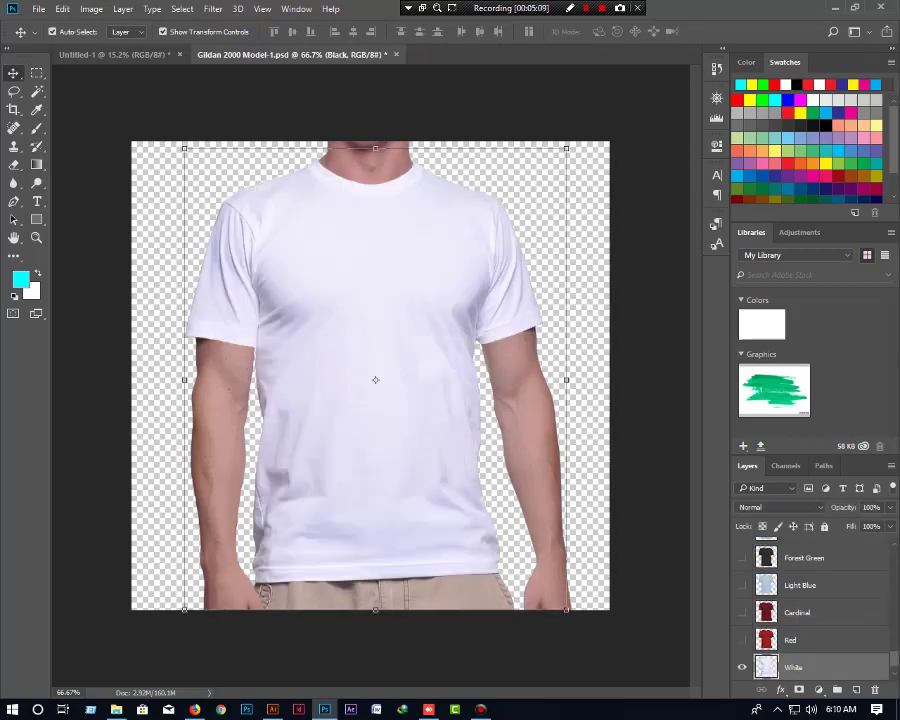
click(856, 690)
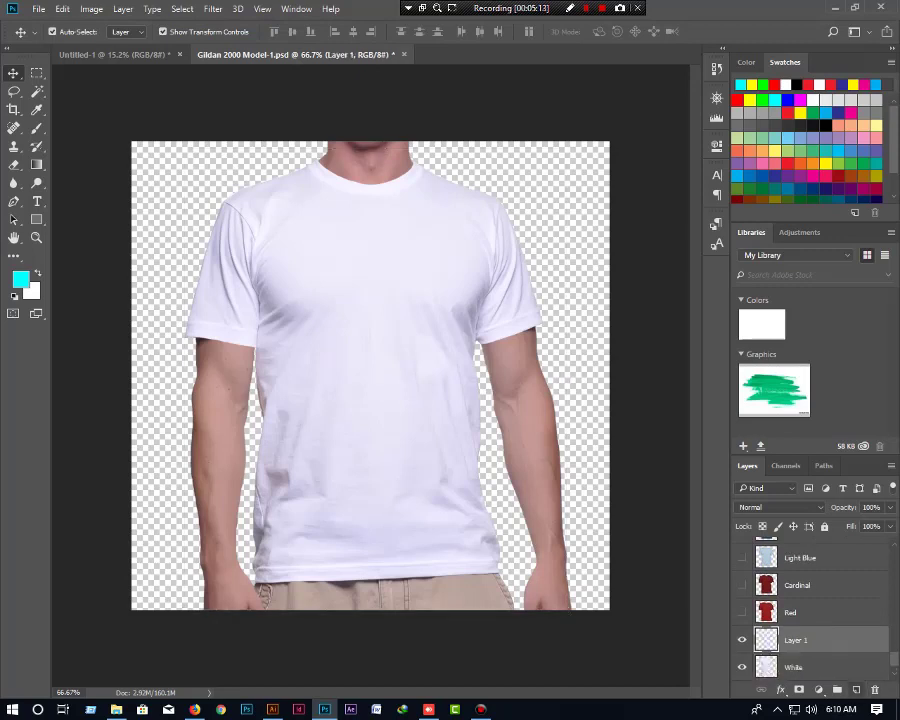
key(ctrl+shift+bracketleft)
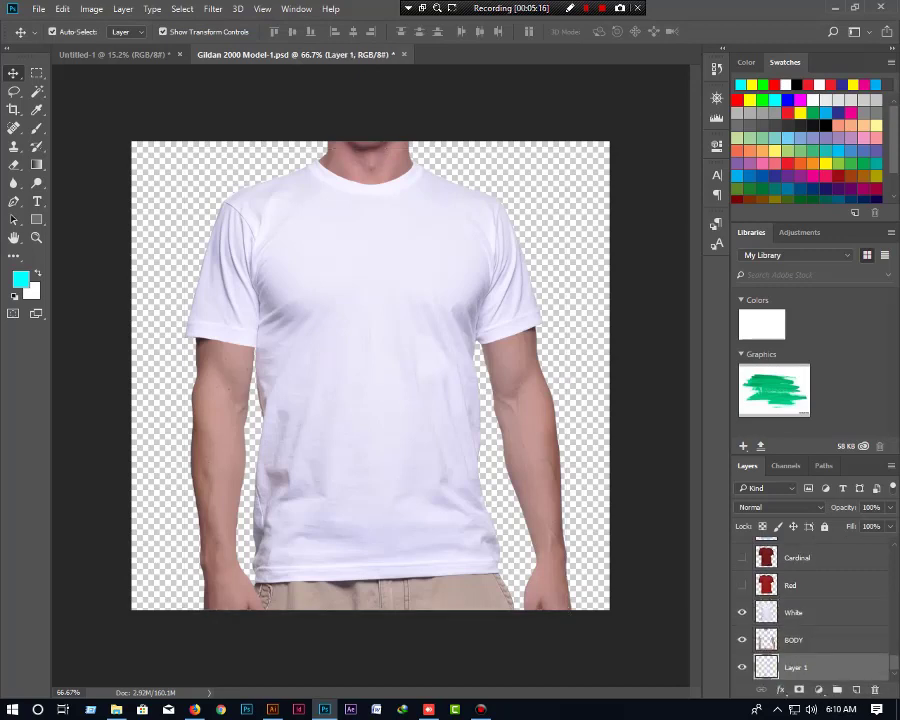
key(ctrl+BackSpace)
key(alt+bracketright)
key(alt+bracketright)
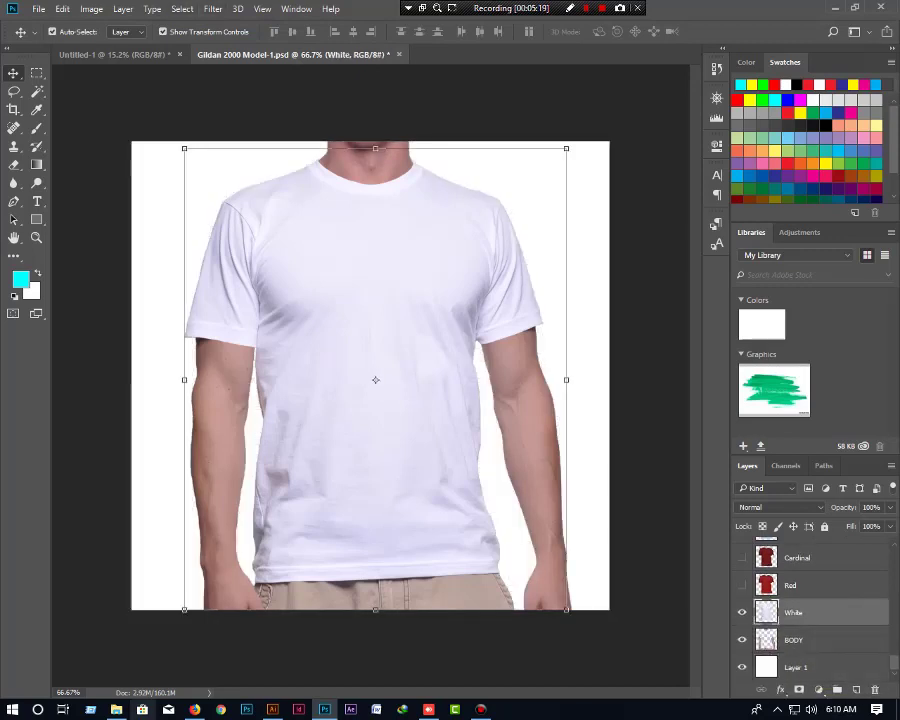
Stamp the visible Untitled-1 splash into one layer and drag it into the T-shirt mockup
key(ctrl+Tab)
key(ctrl+alt+shift+e)
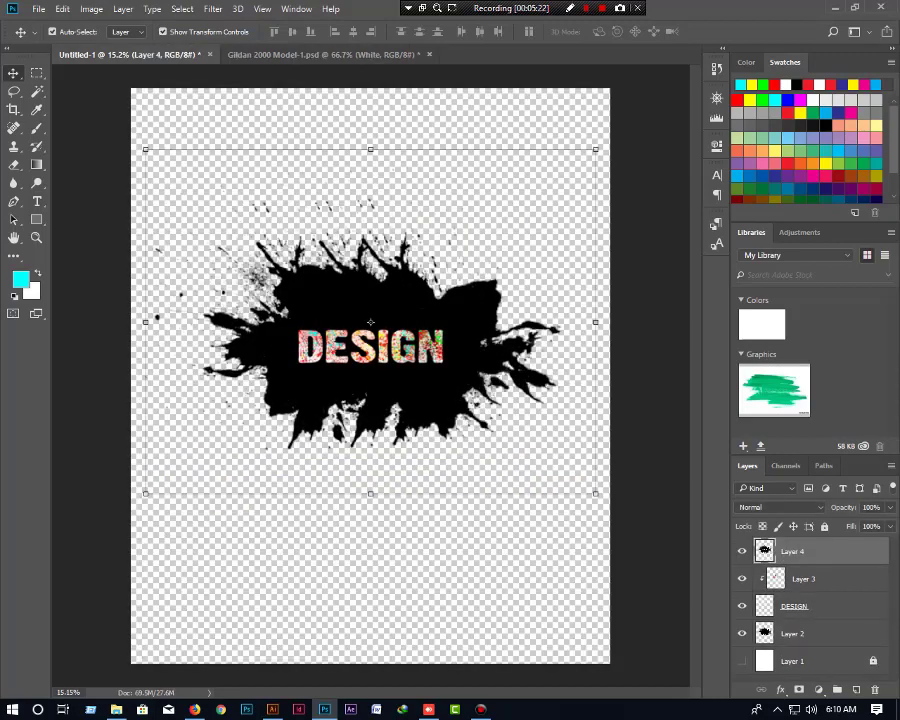
drag(440, 330, 300, 54)
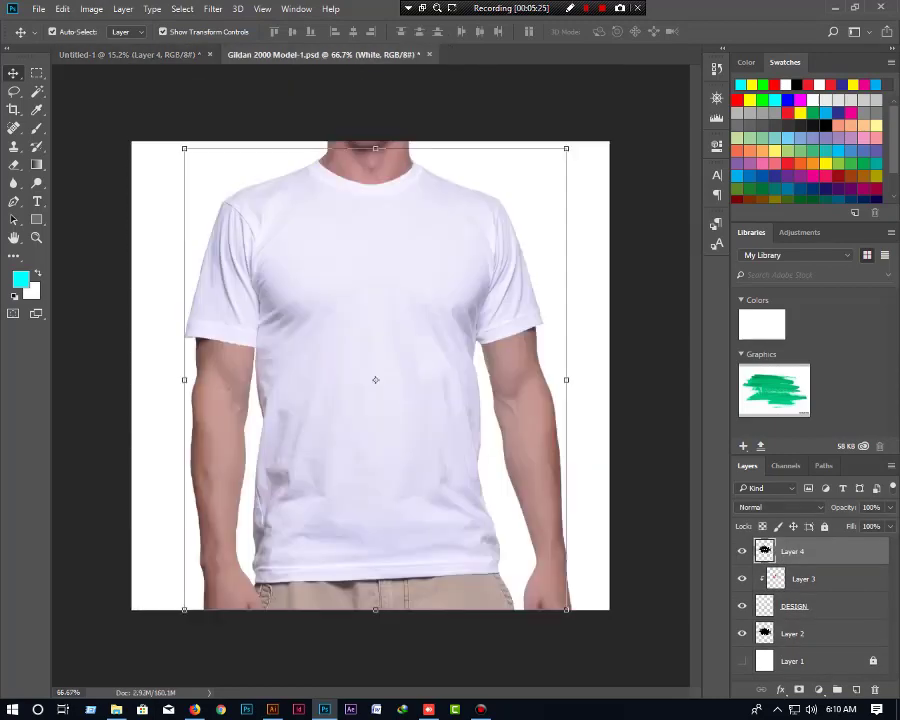
drag(375, 379, 460, 360)
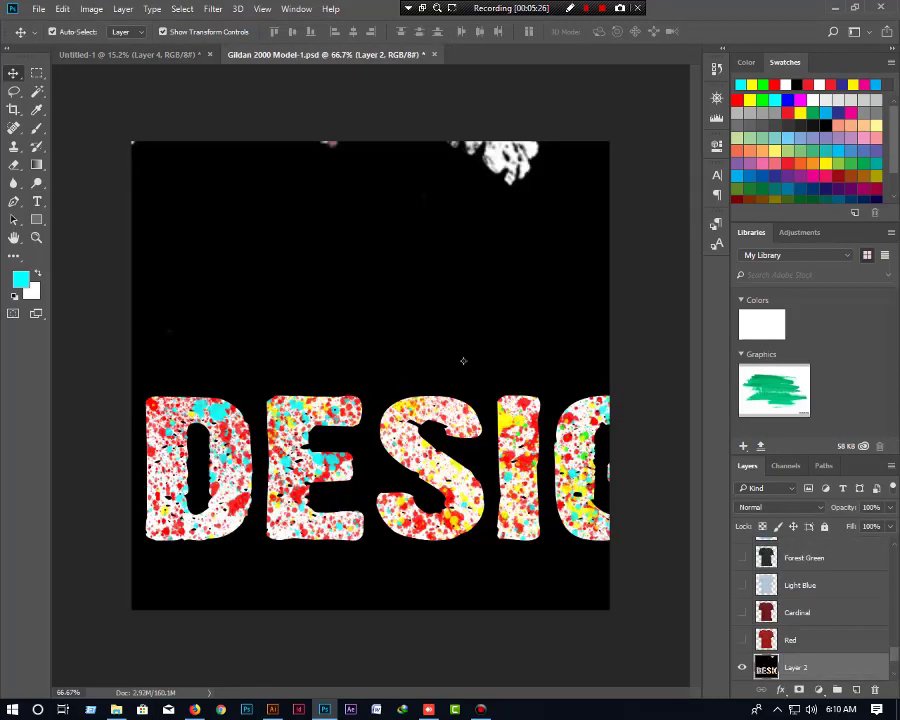
Scale the splash to about 12.60% and centre it on the shirt's chest
key(ctrl+0)
drag(640, 182, 424, 300)
drag(390, 370, 366, 335)
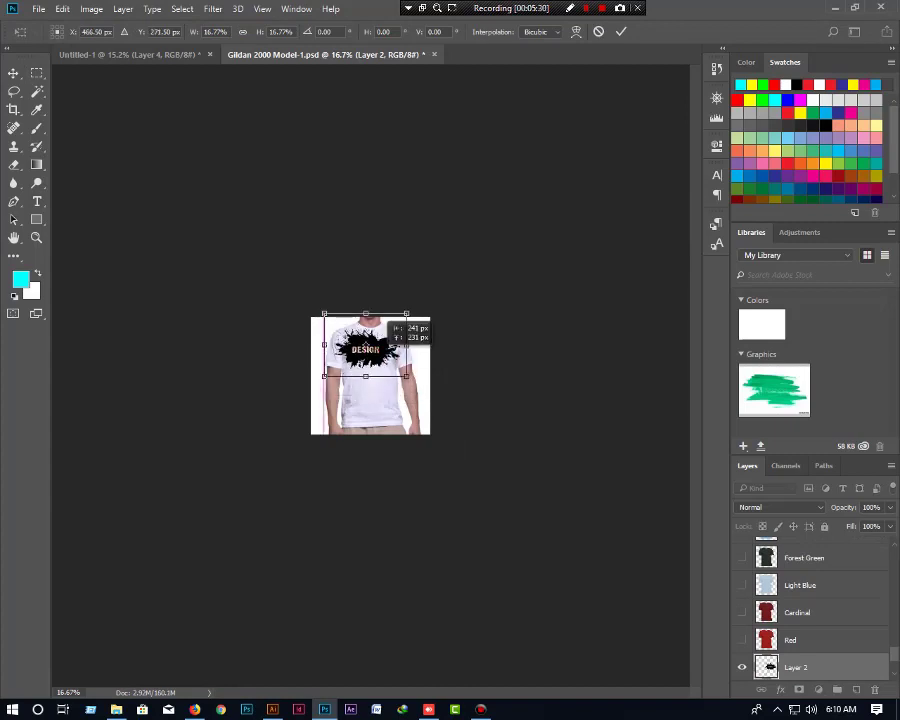
scroll(354, 278, up, 2)
scroll(354, 278, up, 2)
drag(354, 278, 372, 312)
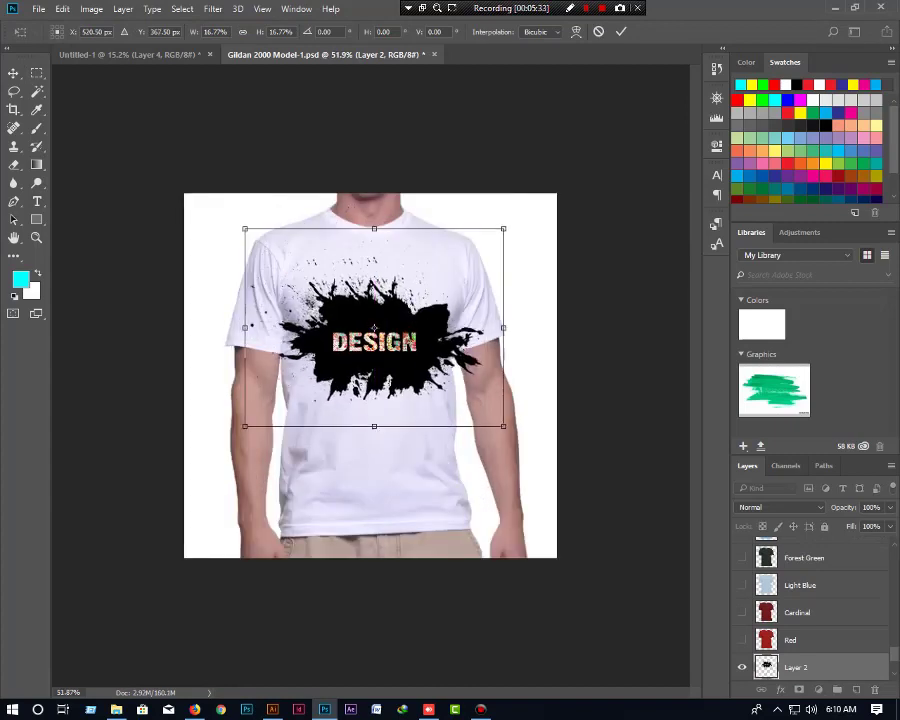
drag(500, 424, 440, 376)
drag(372, 324, 370, 305)
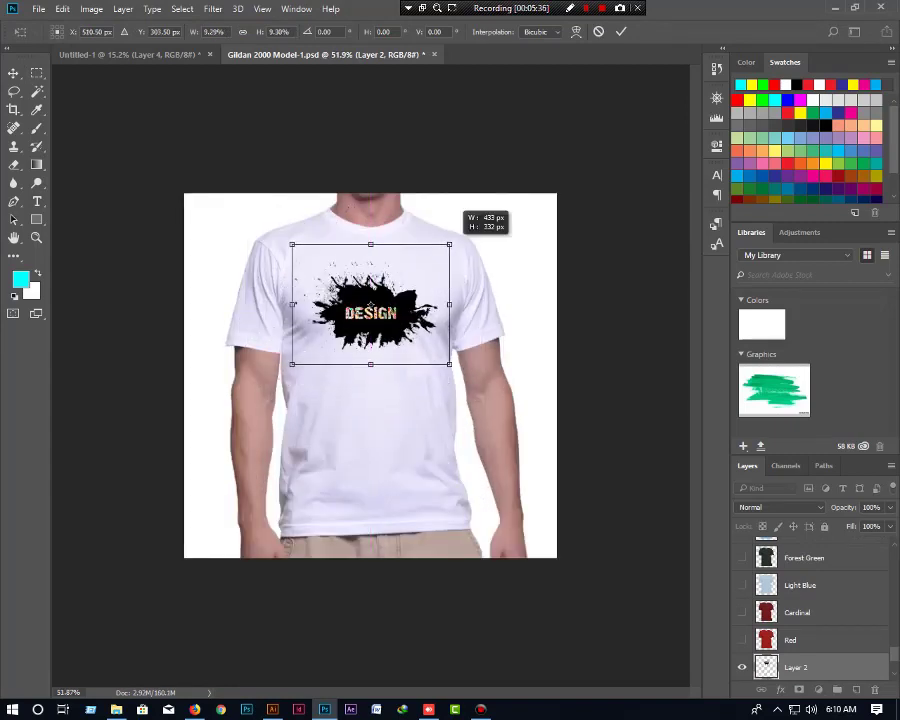
drag(437, 253, 462, 231)
drag(400, 290, 407, 287)
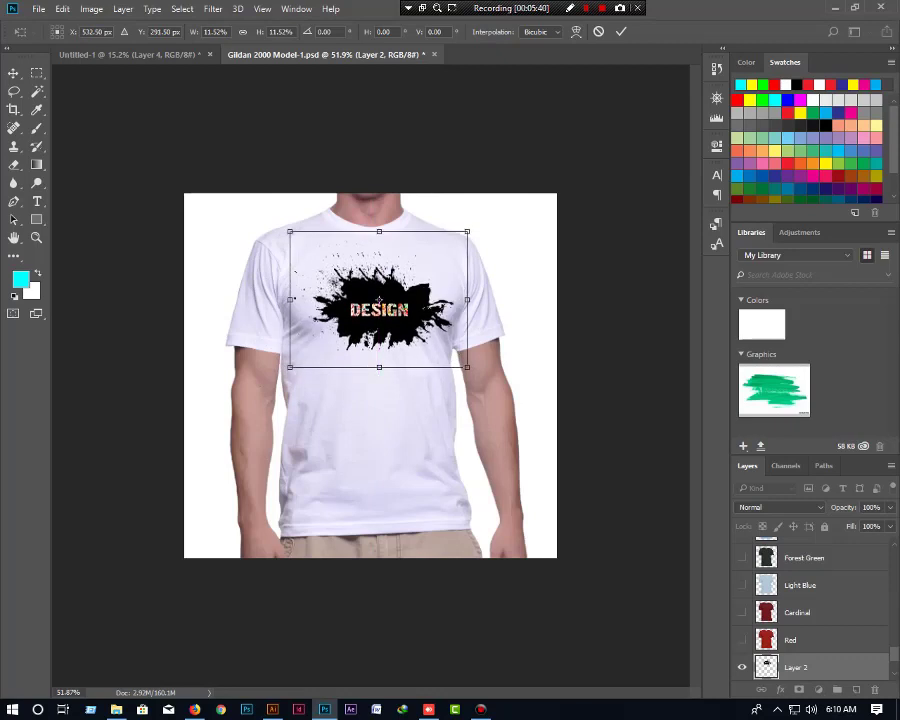
drag(467, 231, 475, 225)
mouse_move(420, 300)
mouse_down()
mouse_move(416, 290)
mouse_move(416, 300)
mouse_up()
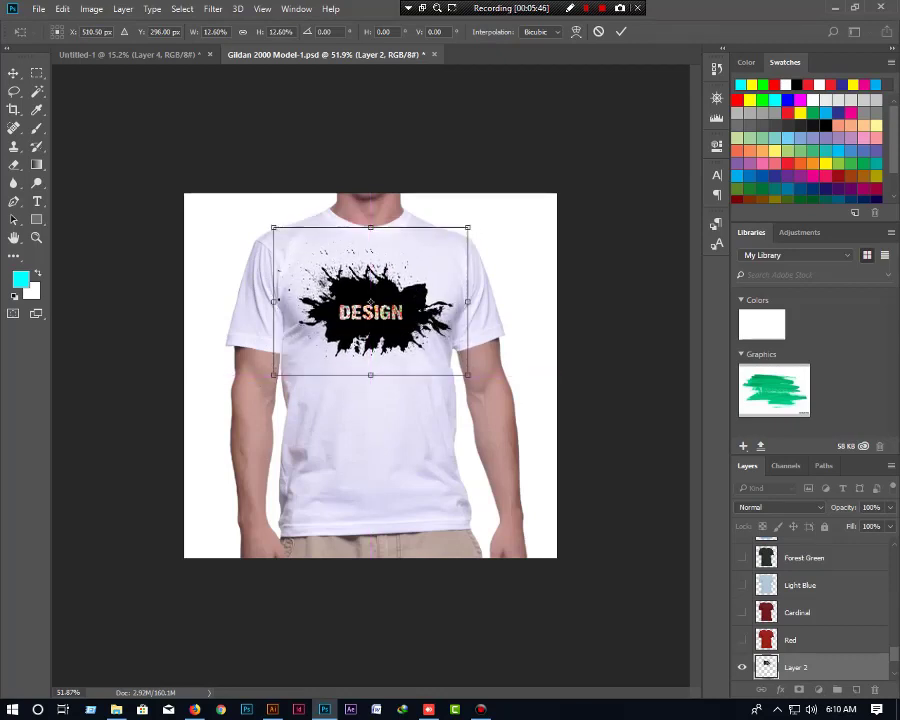
key(Return)
scroll(370, 302, up, 2)
scroll(375, 290, up, 2)
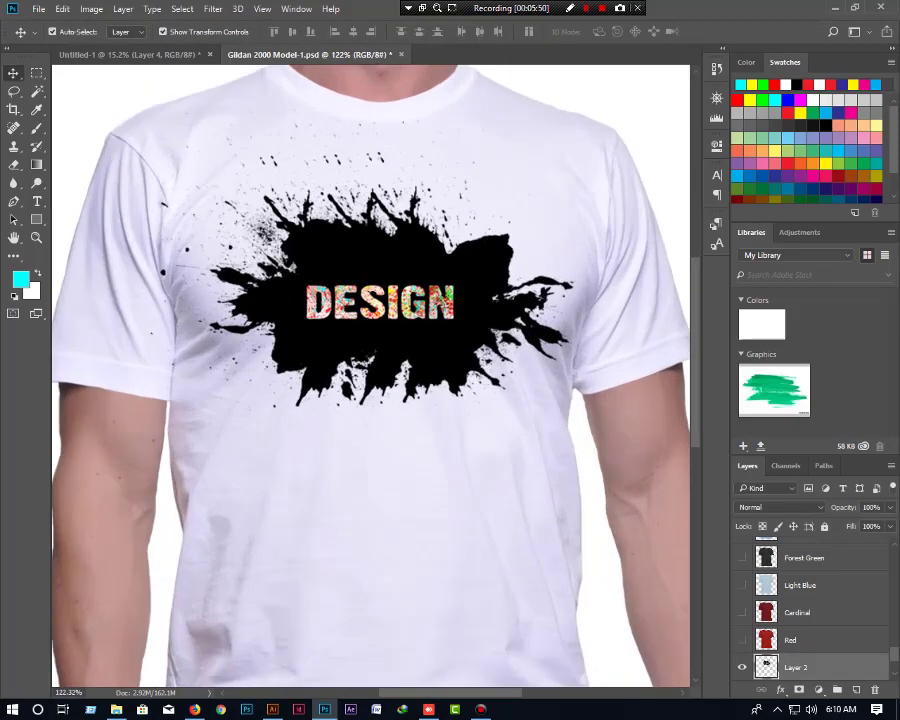
Set the splash layer to Multiply blending at 82% opacity
click(780, 507)
click(760, 282)
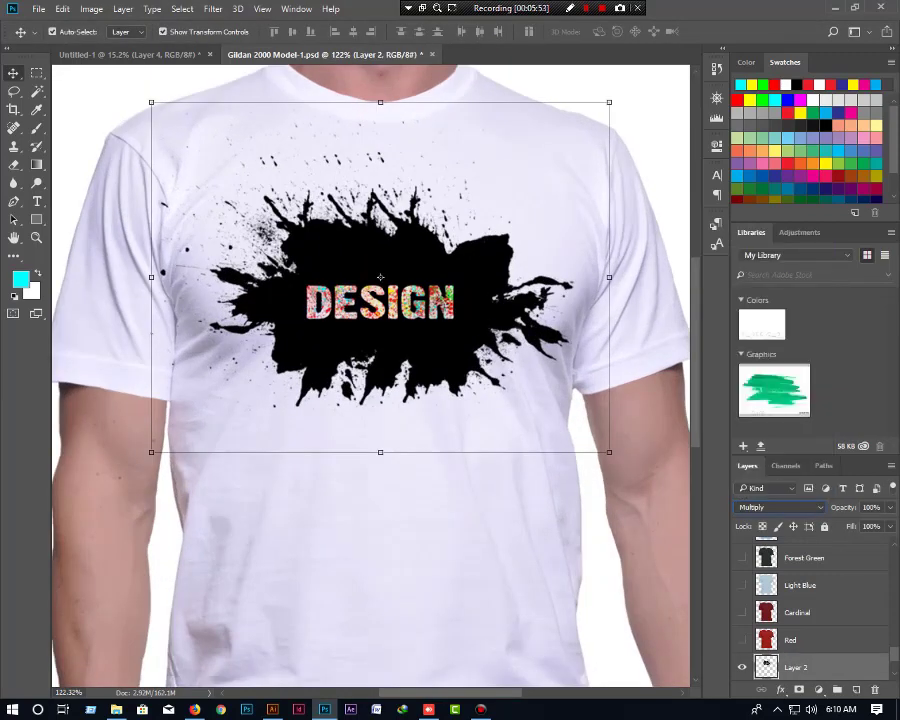
scroll(360, 296, down, 2)
scroll(360, 296, down, 2)
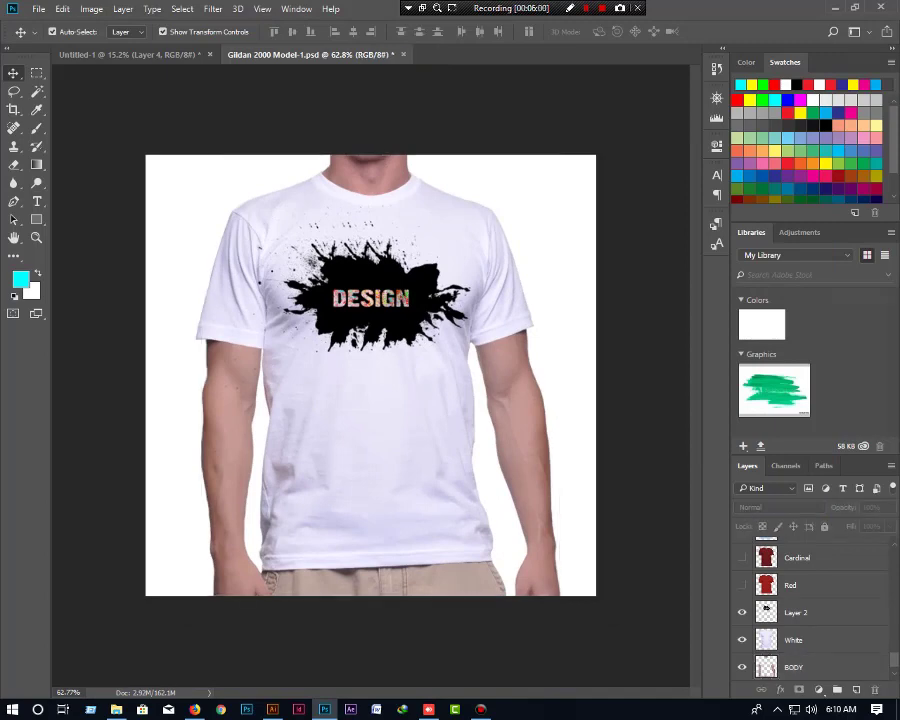
click(371, 287)
key(8)
key(2)
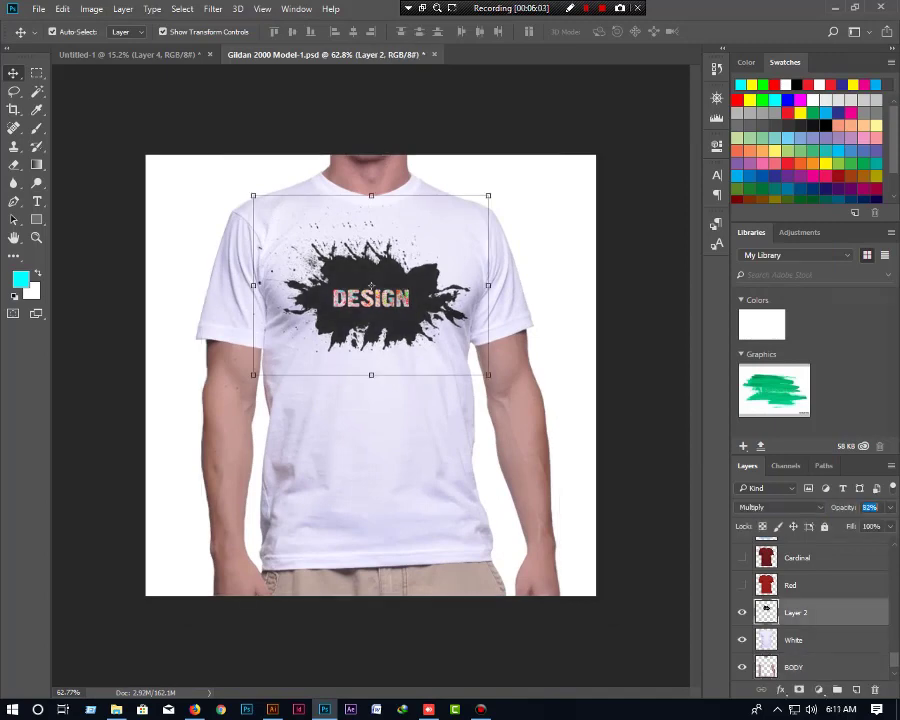
scroll(370, 300, down, 2)
scroll(370, 300, up, 5)
scroll(370, 300, down, 4)
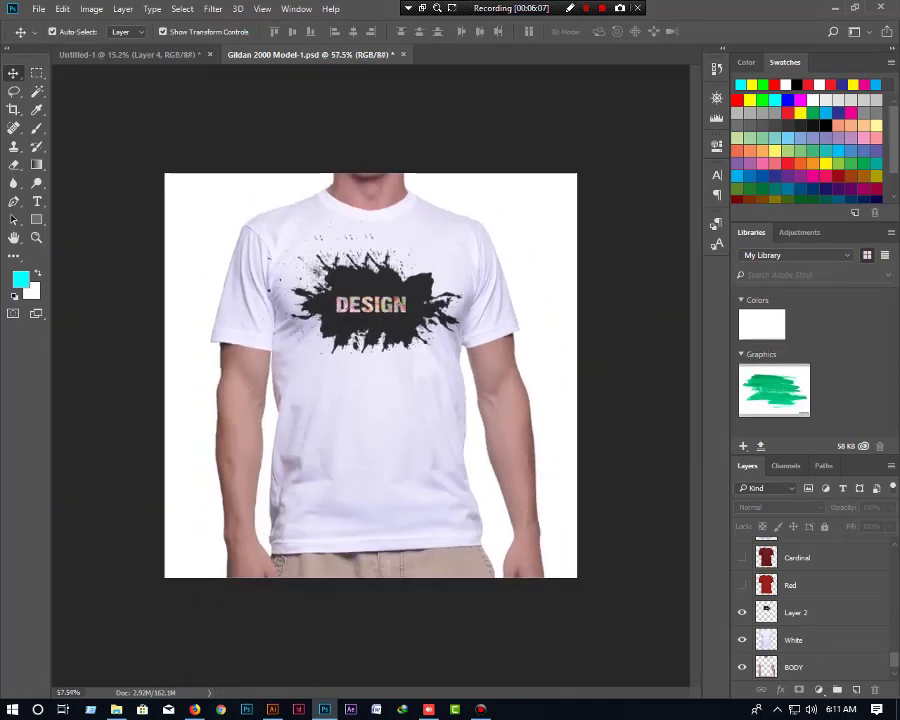
Export the mockup via Save for Web as a JPEG High file named 3
key(ctrl+alt+shift+s)
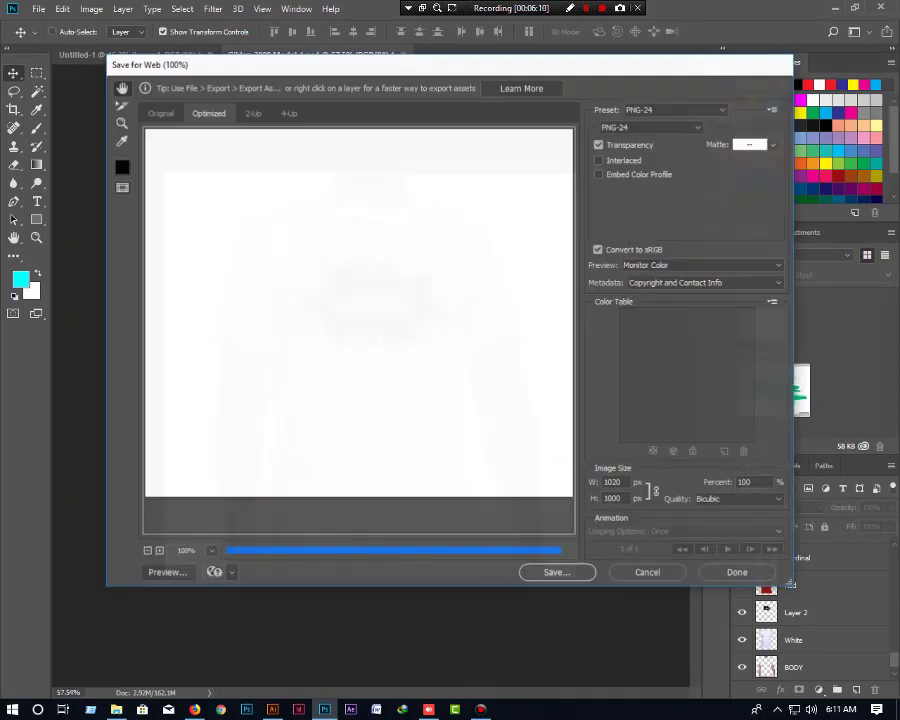
click(650, 127)
click(620, 142)
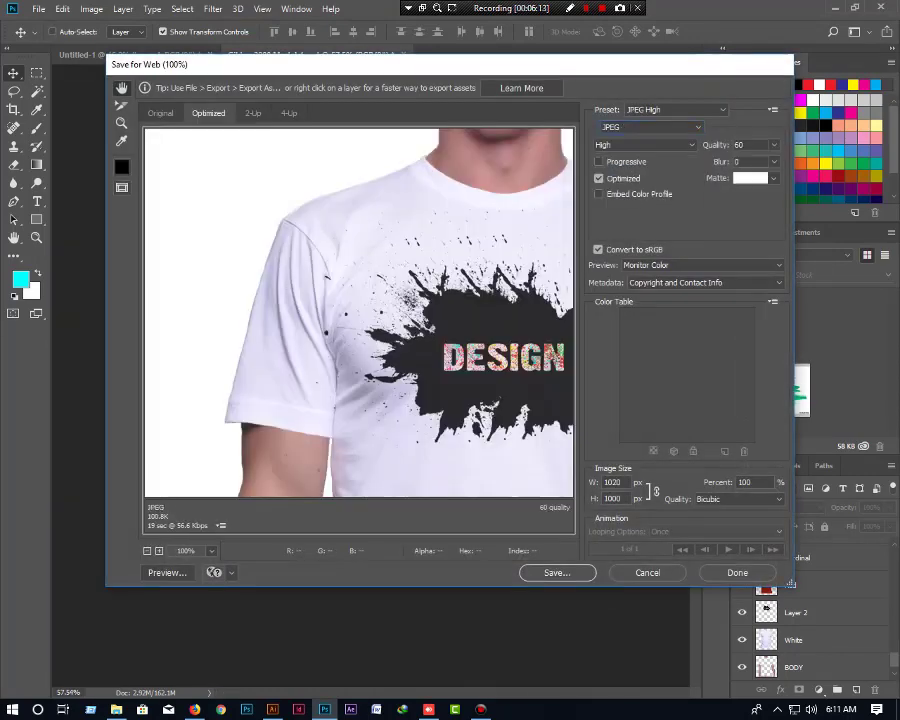
click(557, 572)
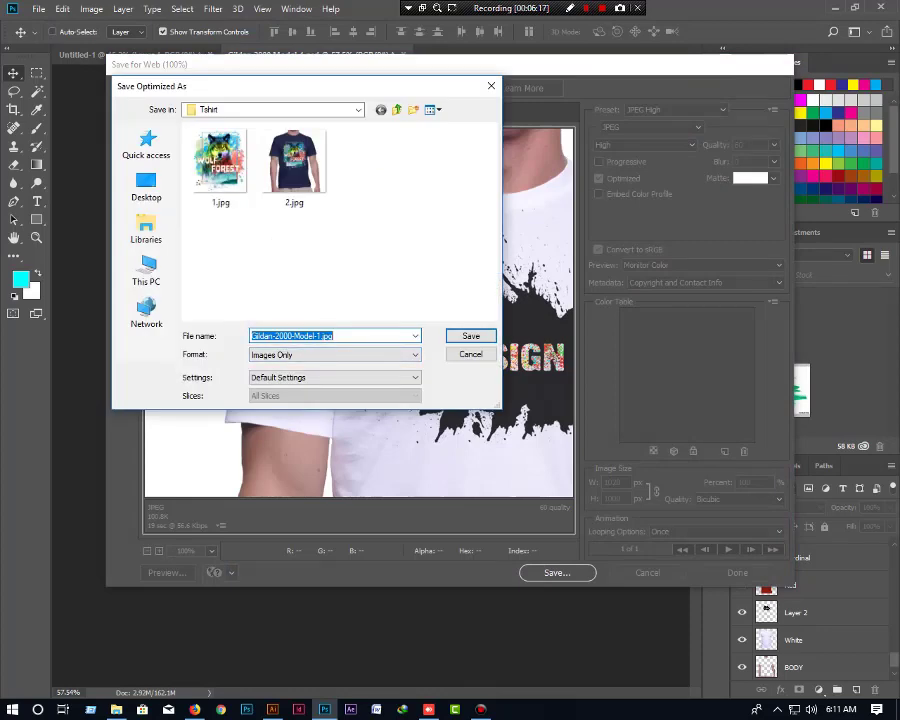
text(3)
key(Return)
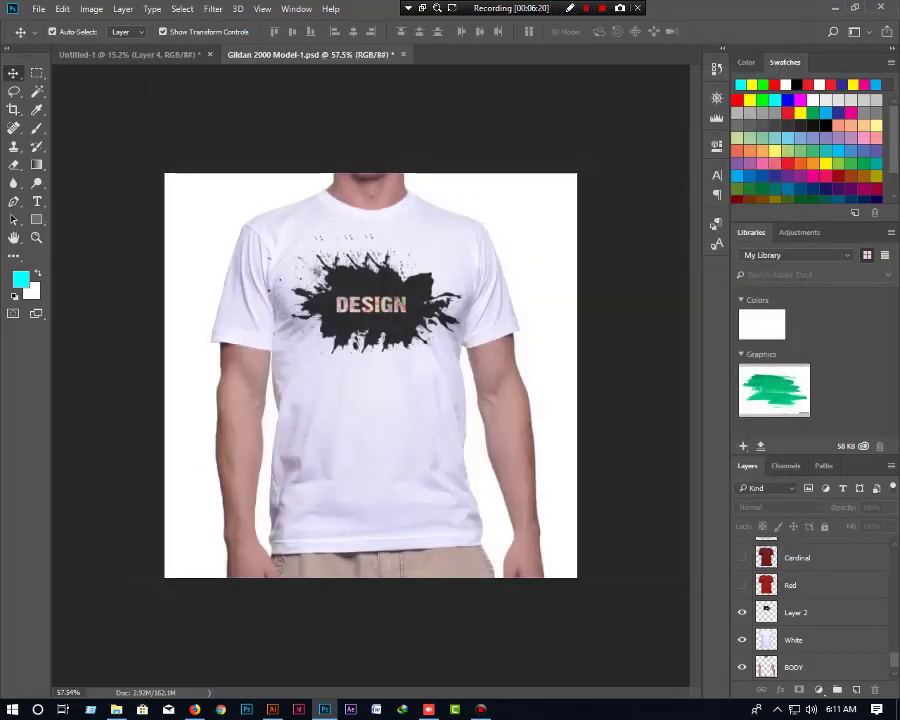
Discard the Gildan mockup unsaved, and save the Untitled-1 DESIGN artwork as 2.psd in Desktop/Tshirt
key(ctrl+w)
key(n)
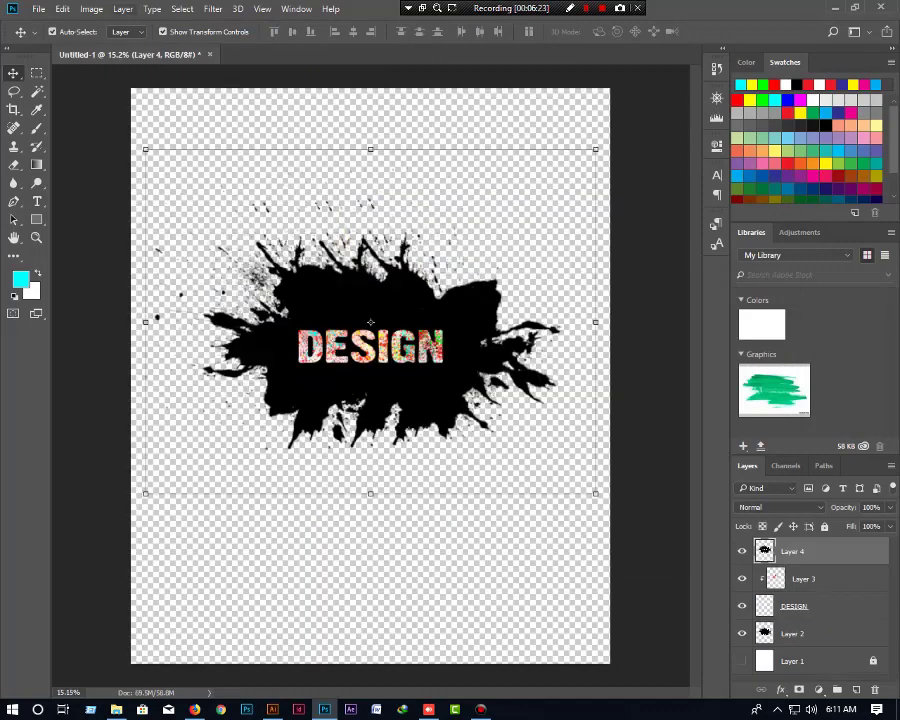
click(38, 8)
click(60, 148)
scroll(270, 170, down, 5)
scroll(270, 170, up, 2)
double_click(161, 178)
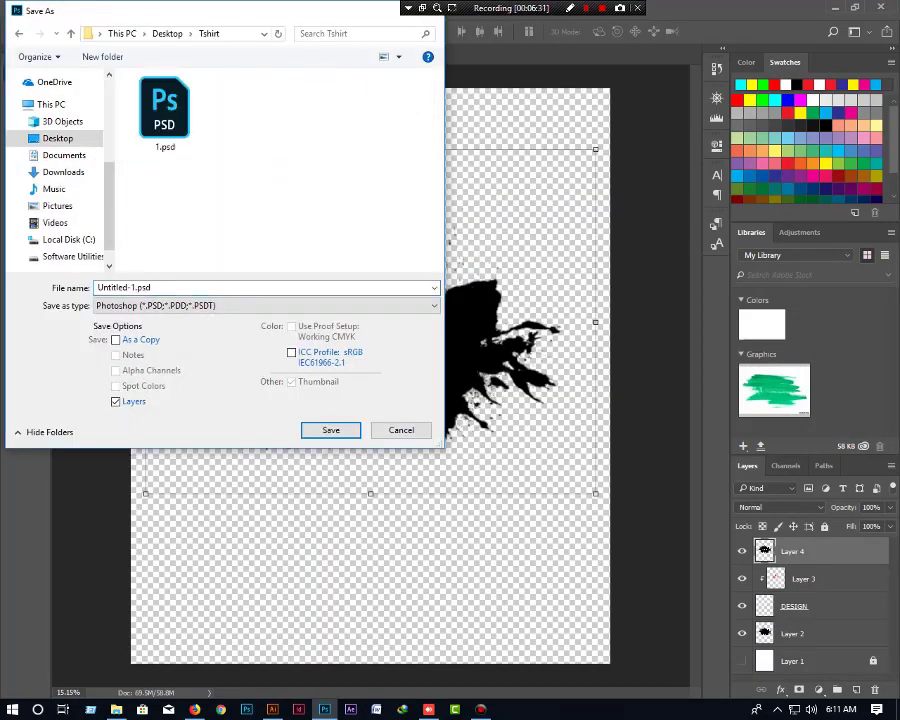
text(2)
key(Return)
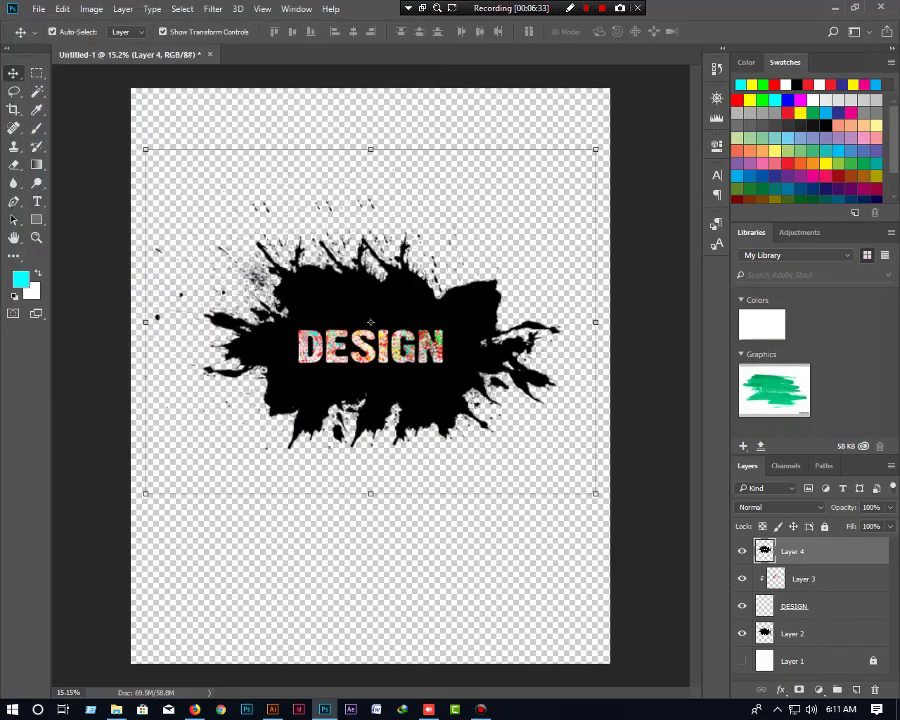